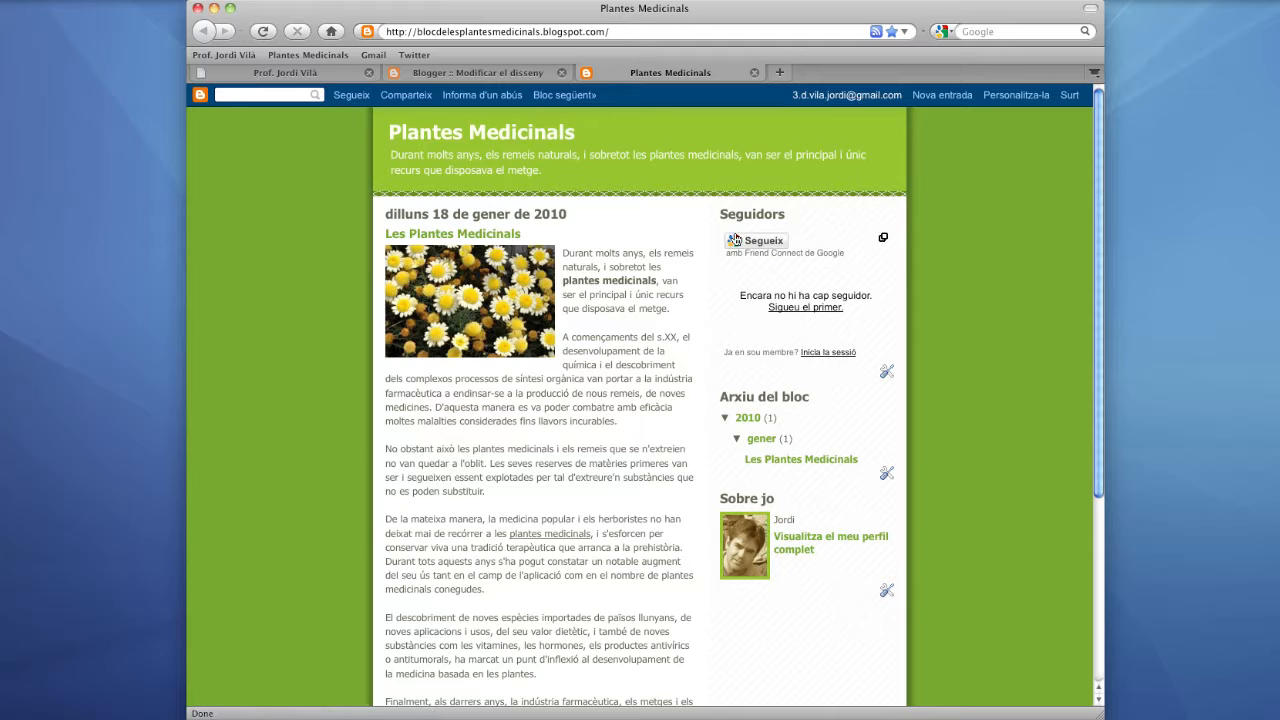
Step: Switch to the blog's page layout editor and remove the Sobre jo profile gadget from the sidebar
click(527, 74)
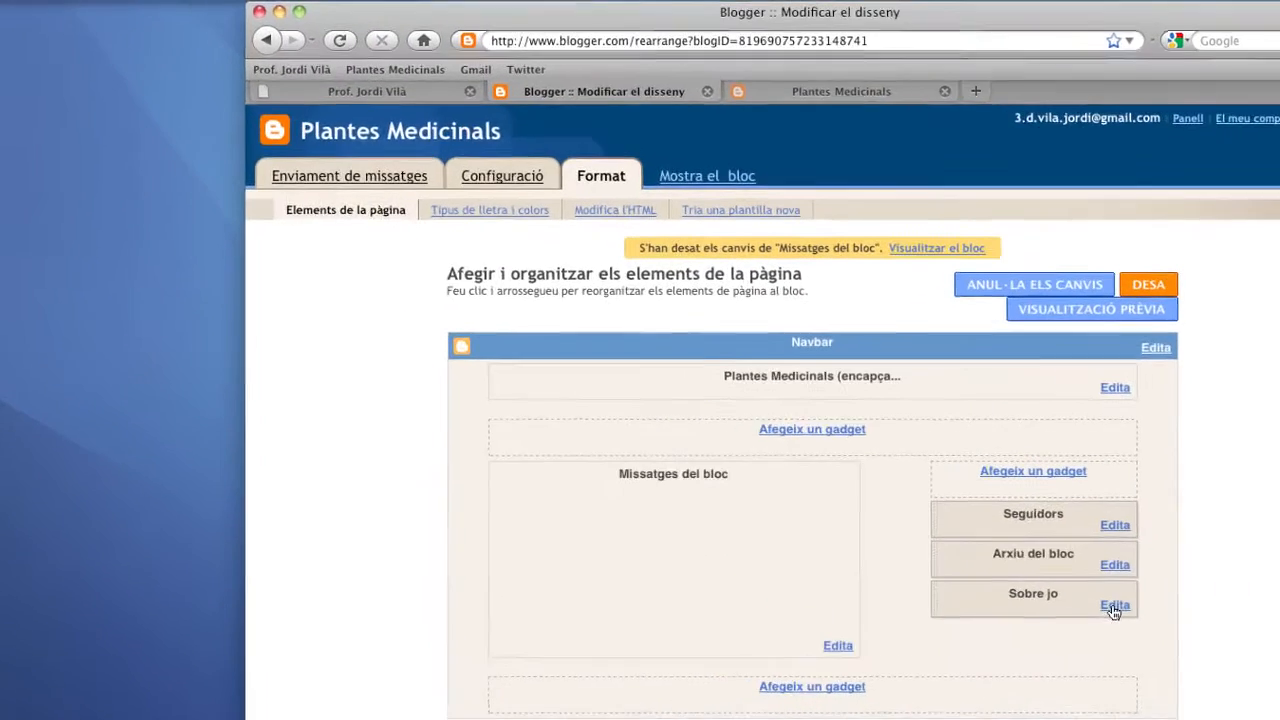
click(906, 500)
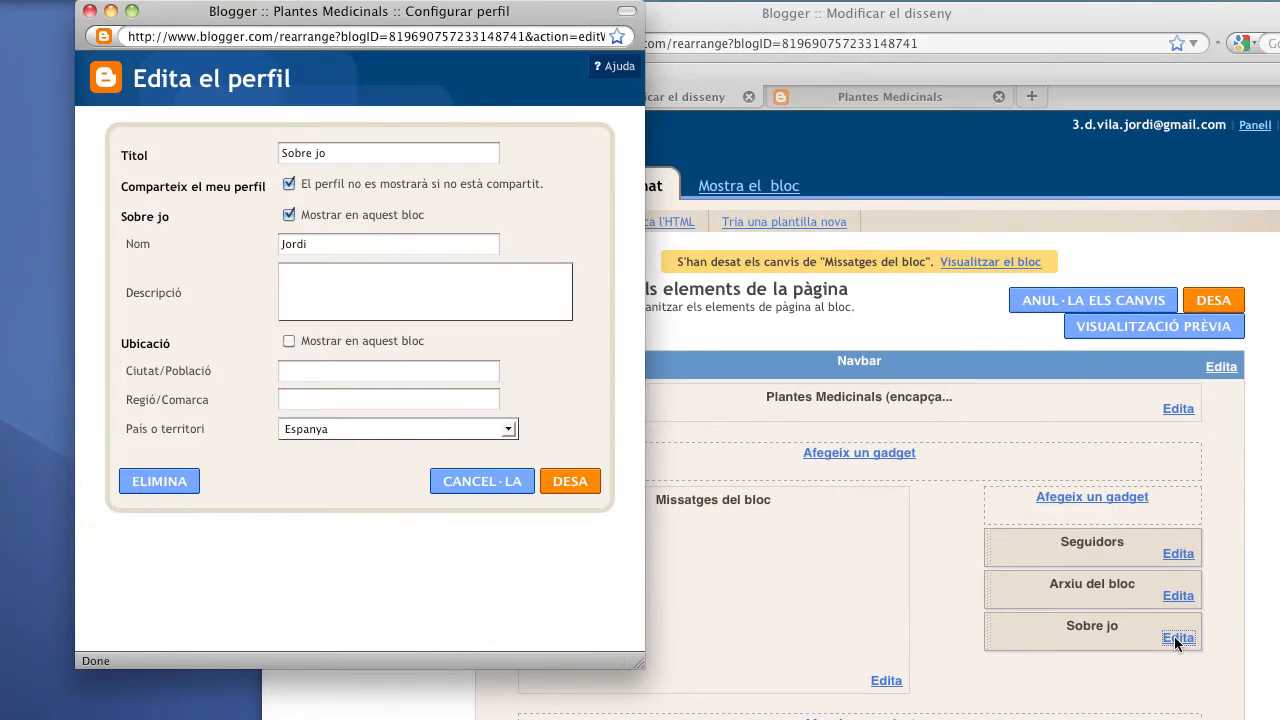
click(157, 484)
click(523, 126)
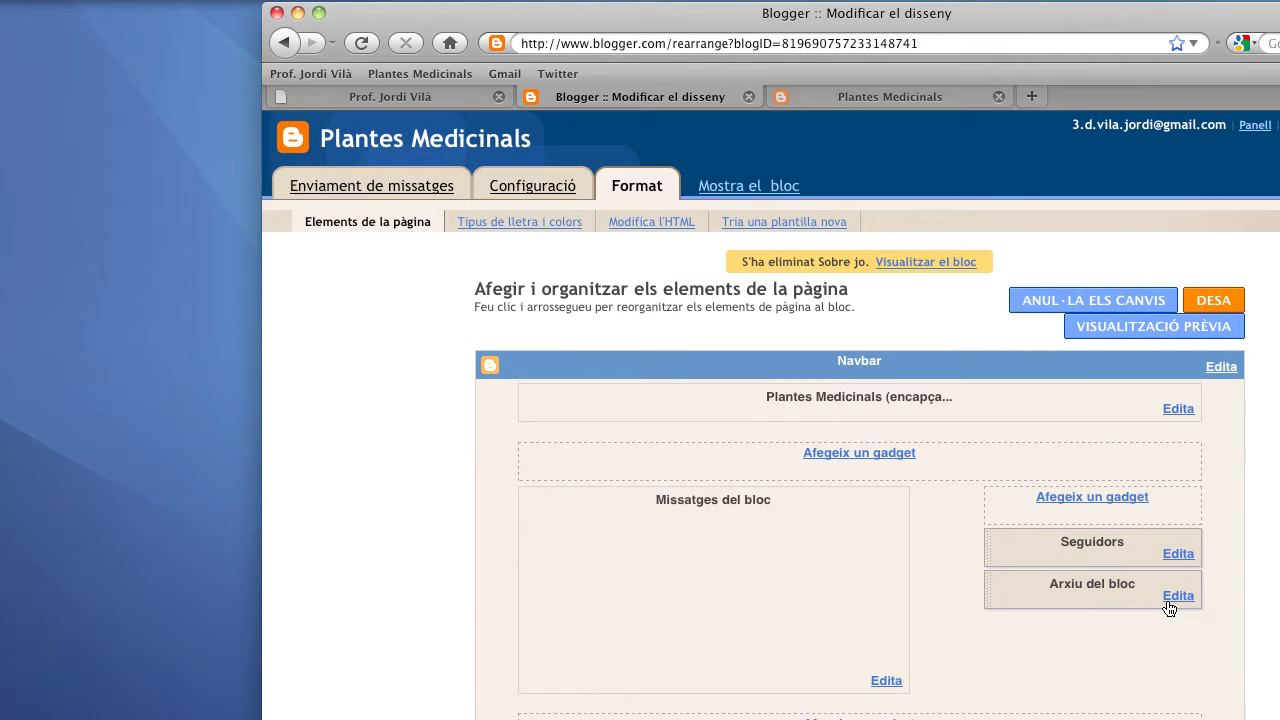
Step: Remove the Seguidors gadget from the blog's sidebar
click(1177, 555)
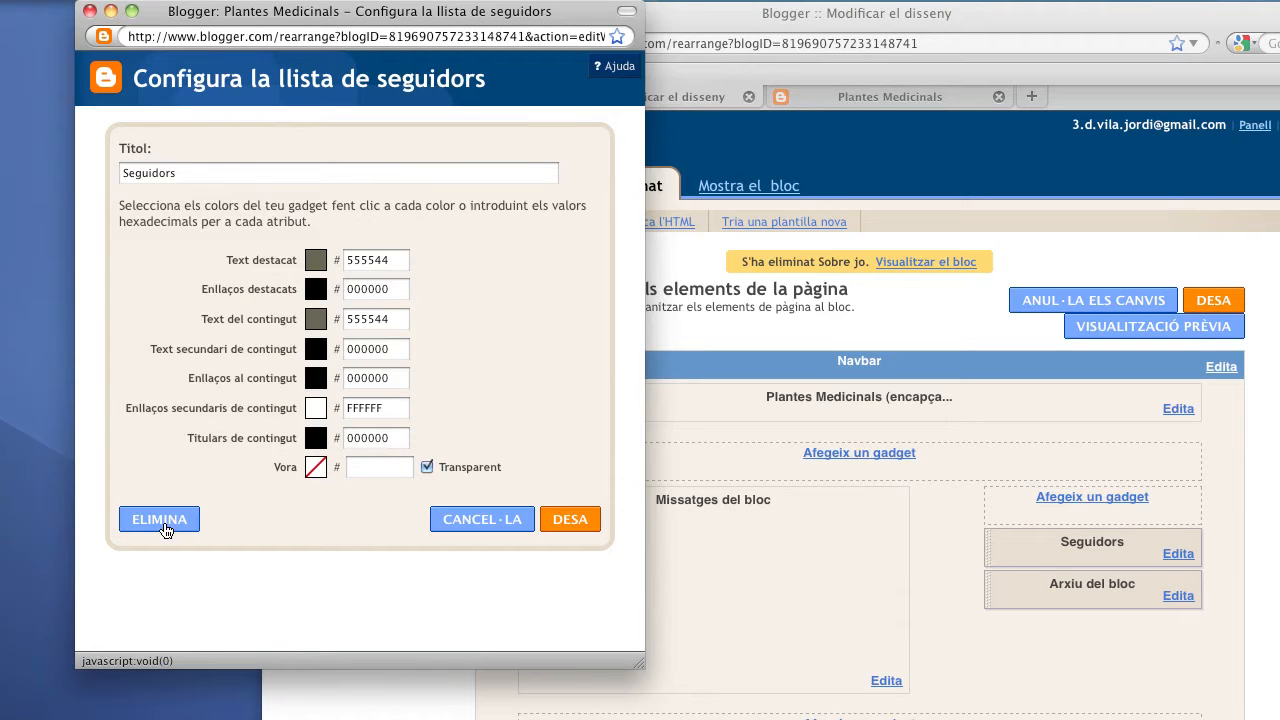
click(160, 519)
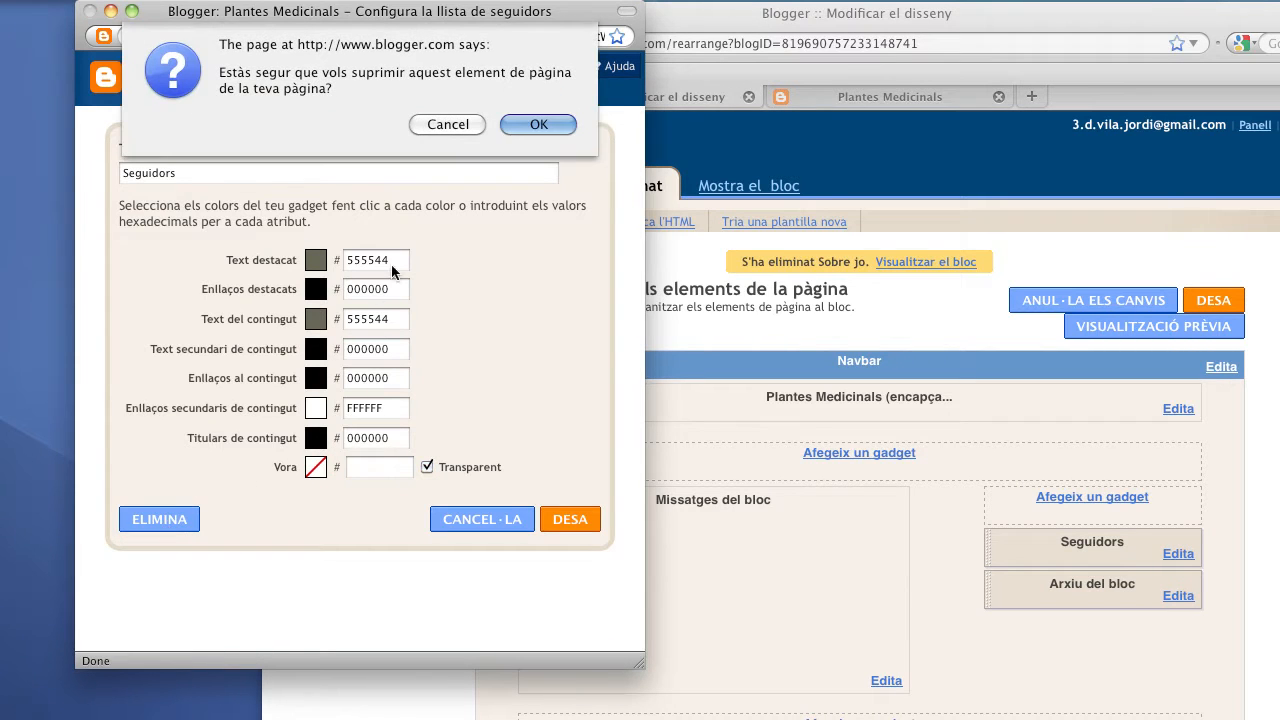
click(539, 124)
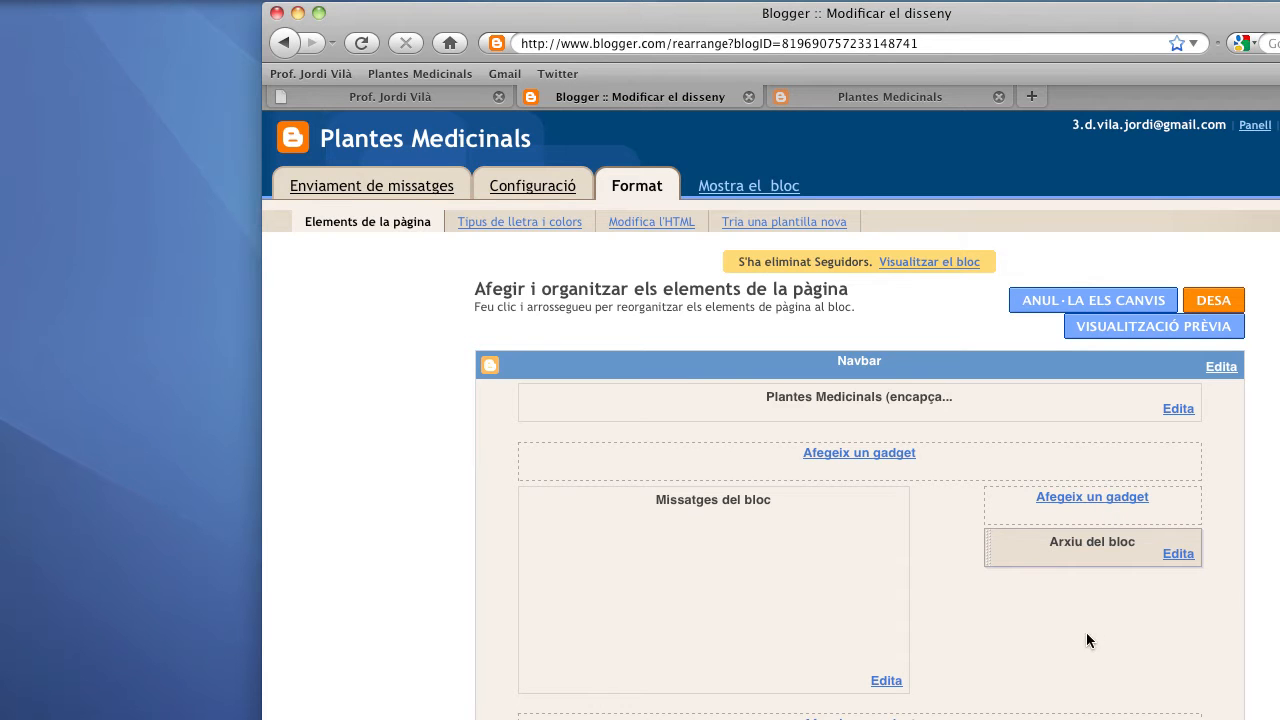
Step: Add a Llista de blocs gadget to the sidebar and title it "Blocs Interessants"
click(1090, 502)
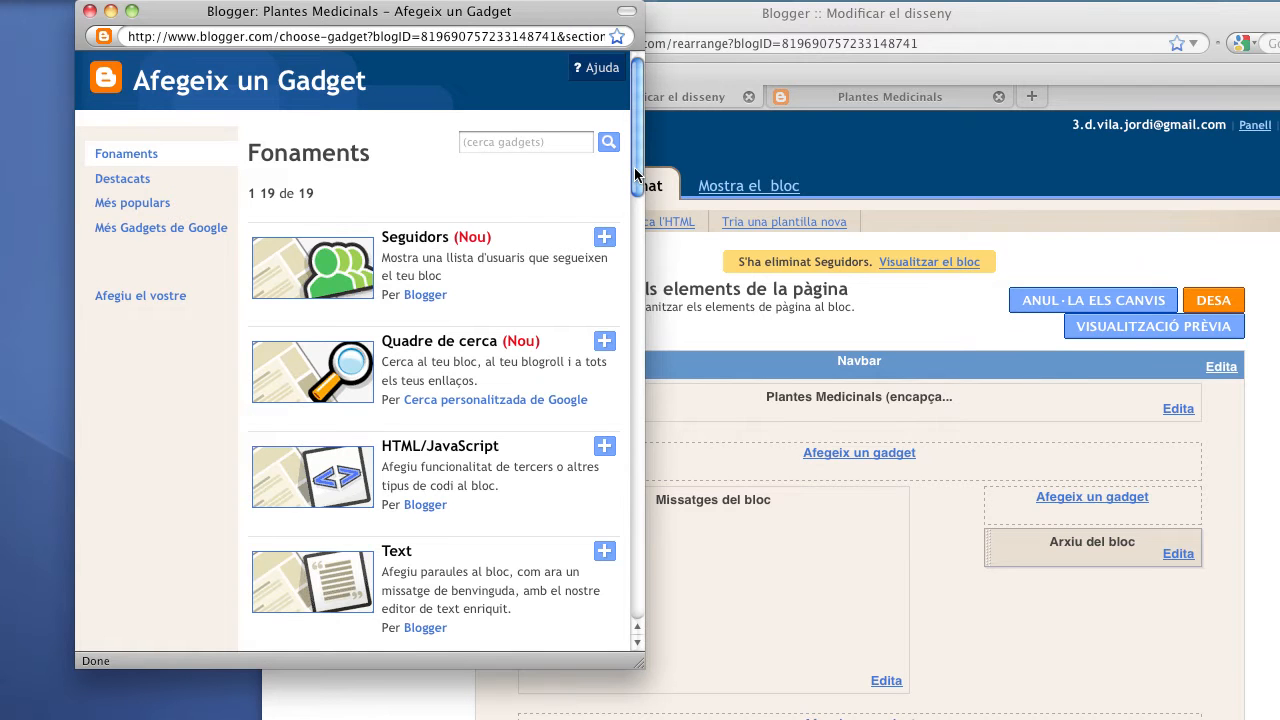
drag(634, 167, 638, 376)
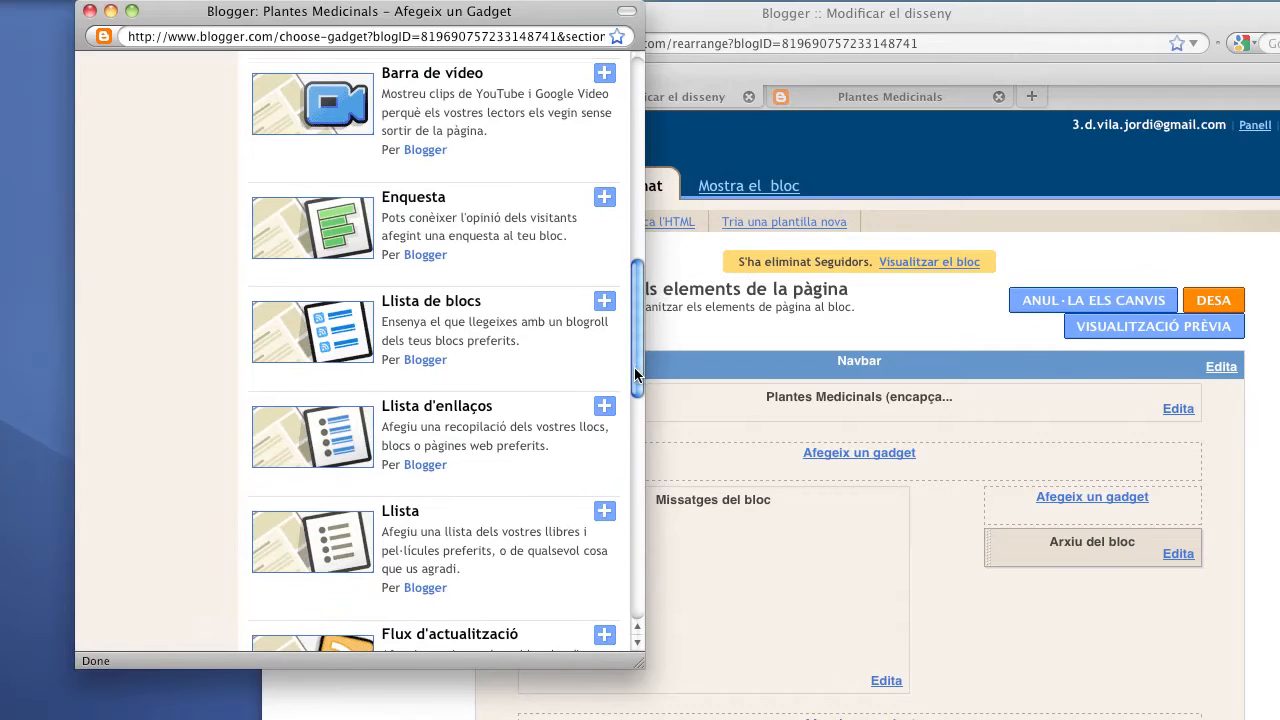
click(604, 302)
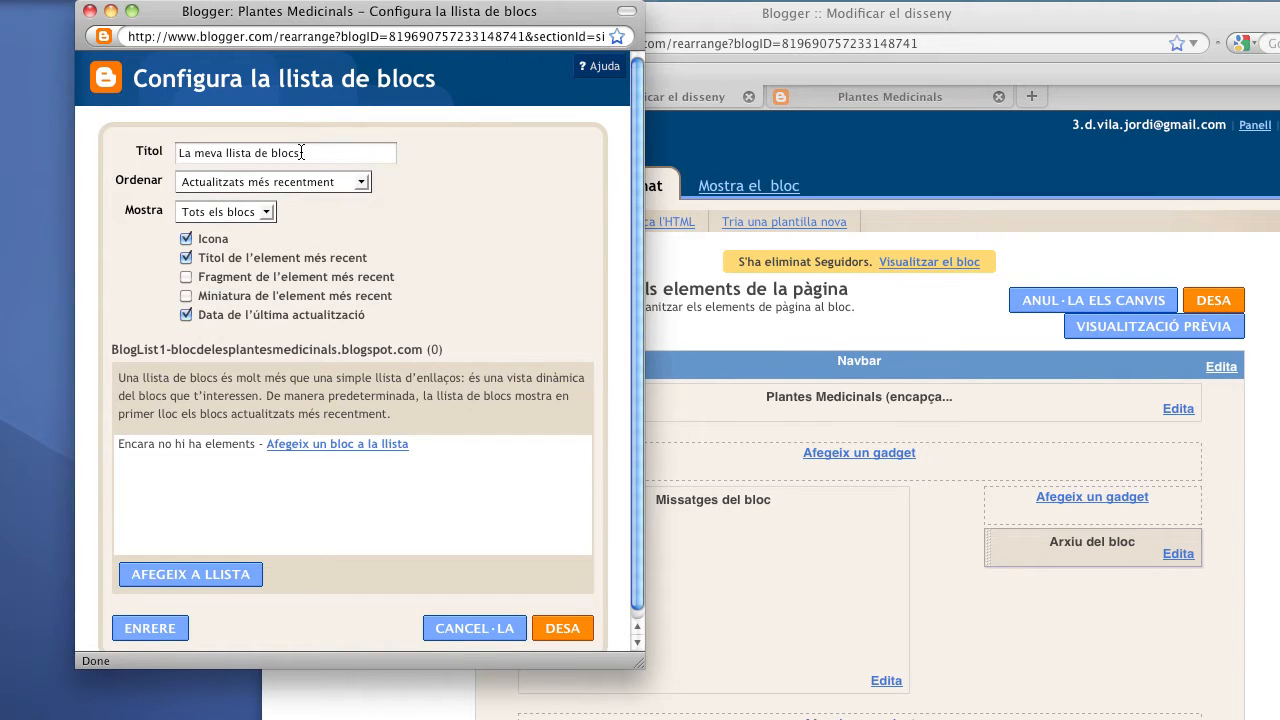
drag(298, 152, 161, 151)
text(Bloca )
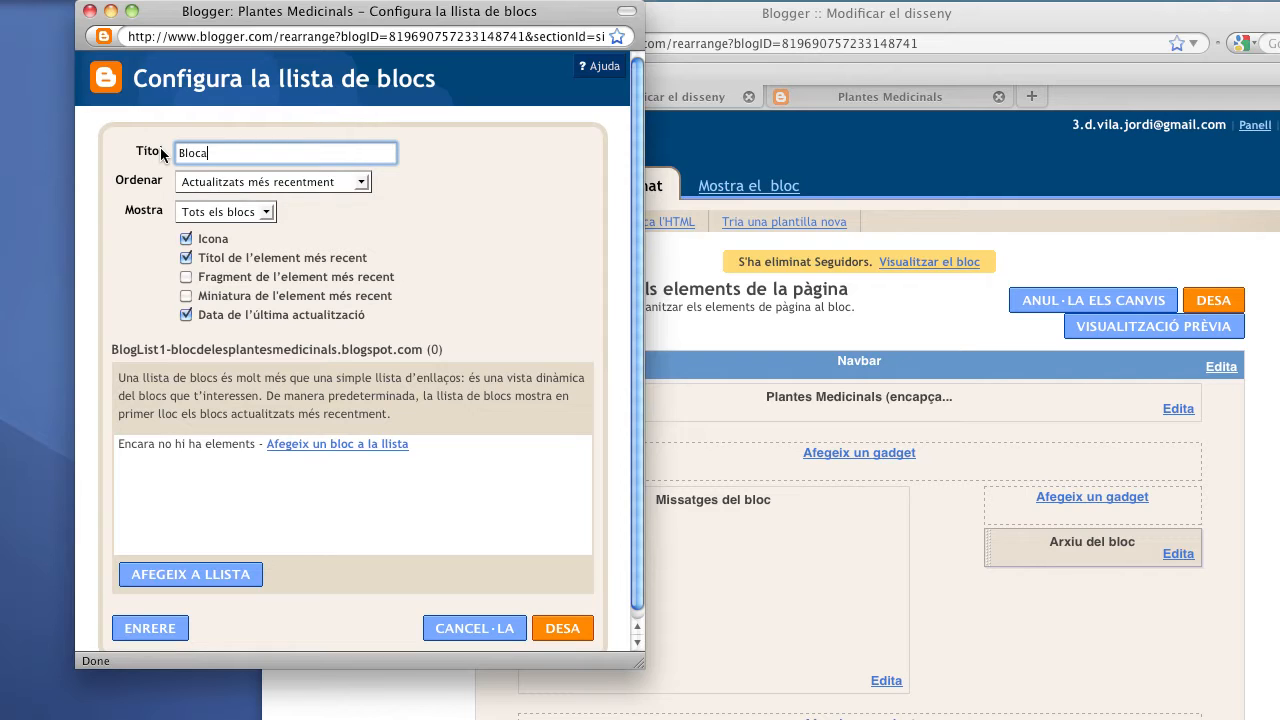
key(BackSpace)
key(BackSpace)
text(s Interessants)
Step: Check the ordering options of the blog list and turn off Data de l'última actualització
click(306, 183)
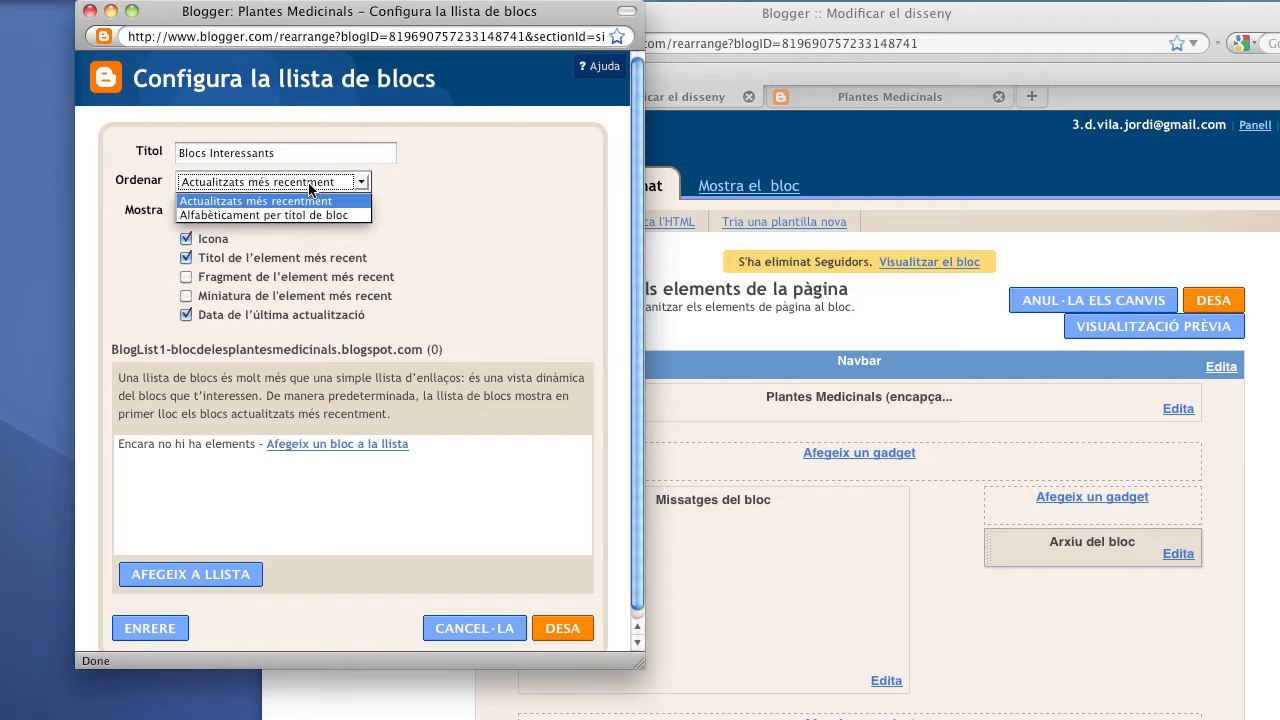
click(309, 185)
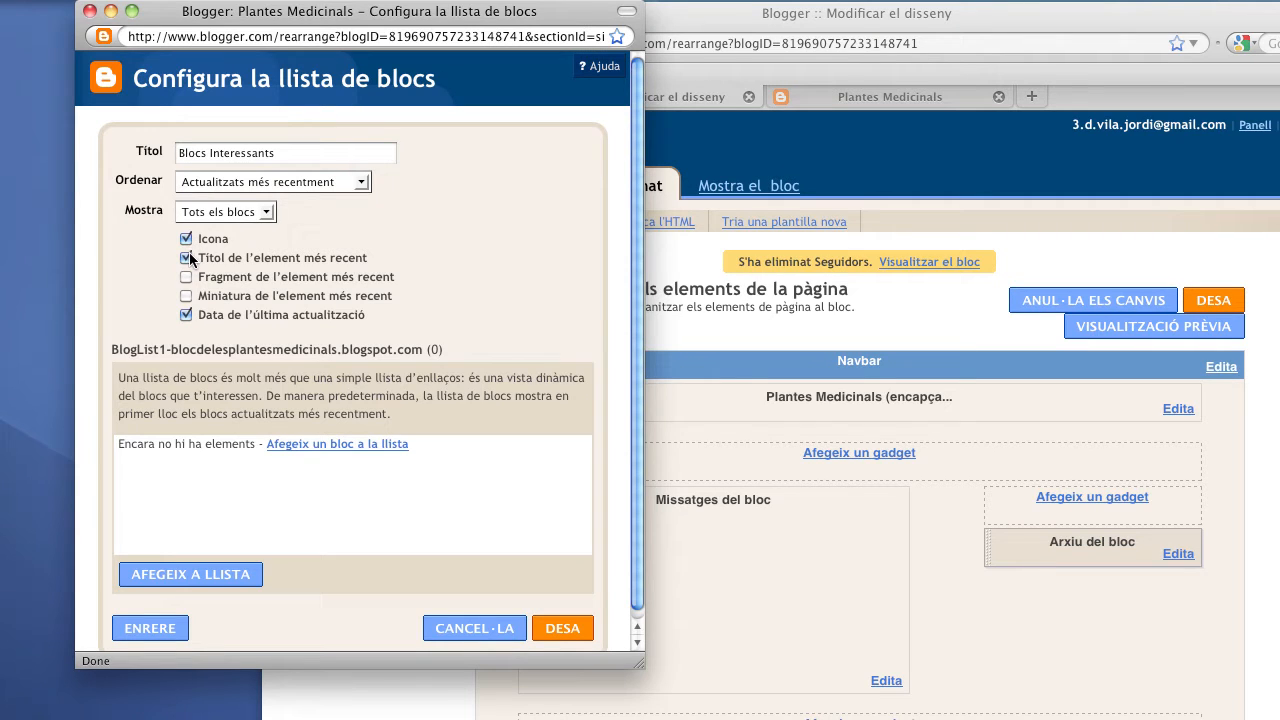
click(187, 316)
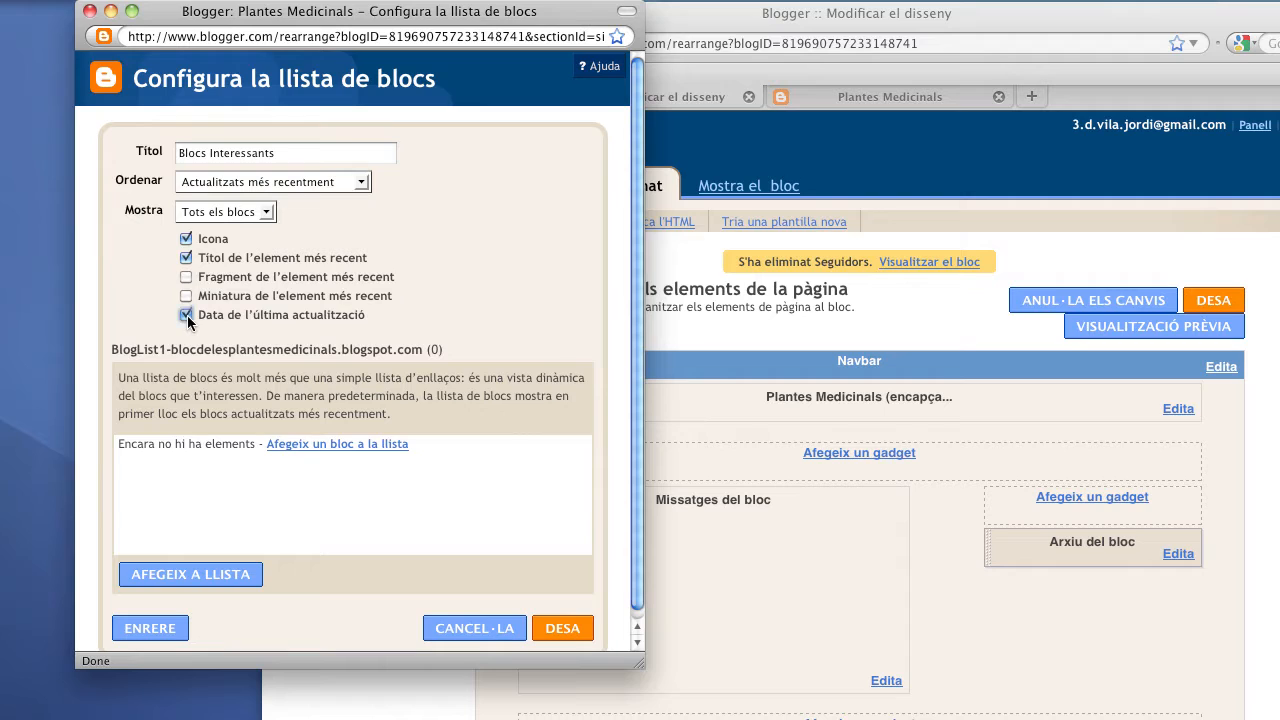
click(450, 241)
click(367, 446)
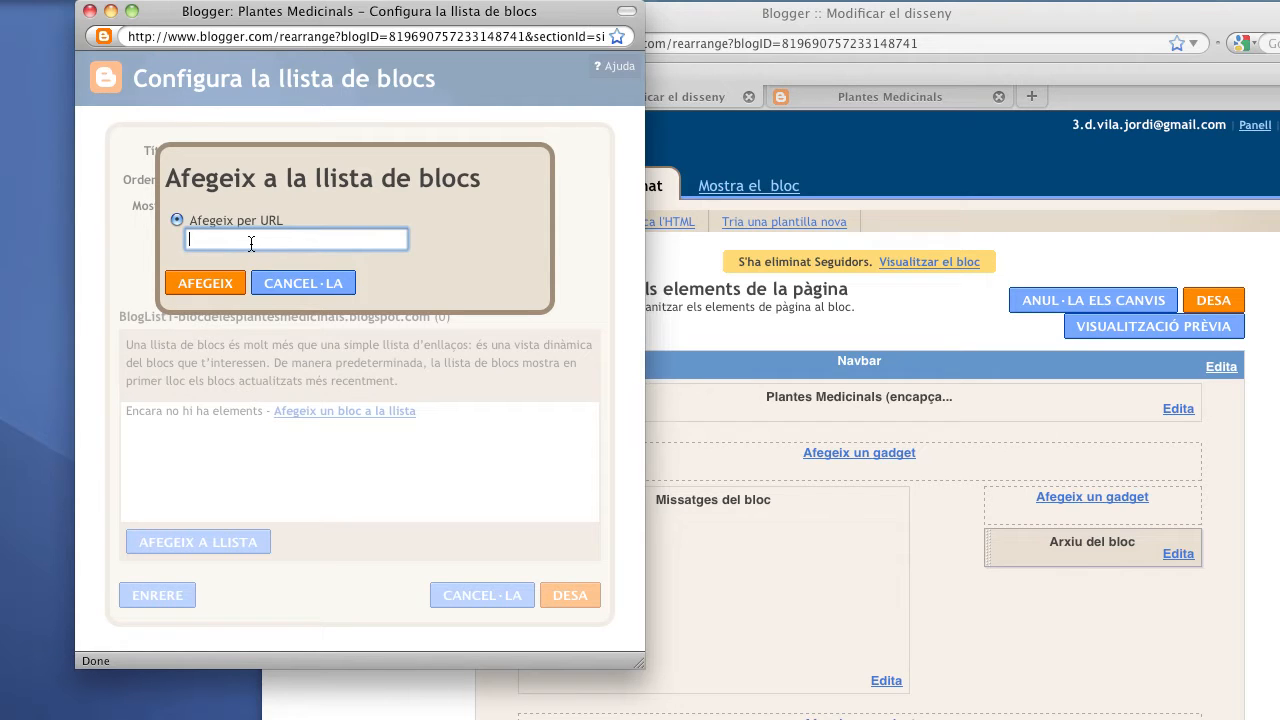
text(http://)
text(blocdelesp)
text(lantesmedicin)
text(als.blogsp)
text(ot.com)
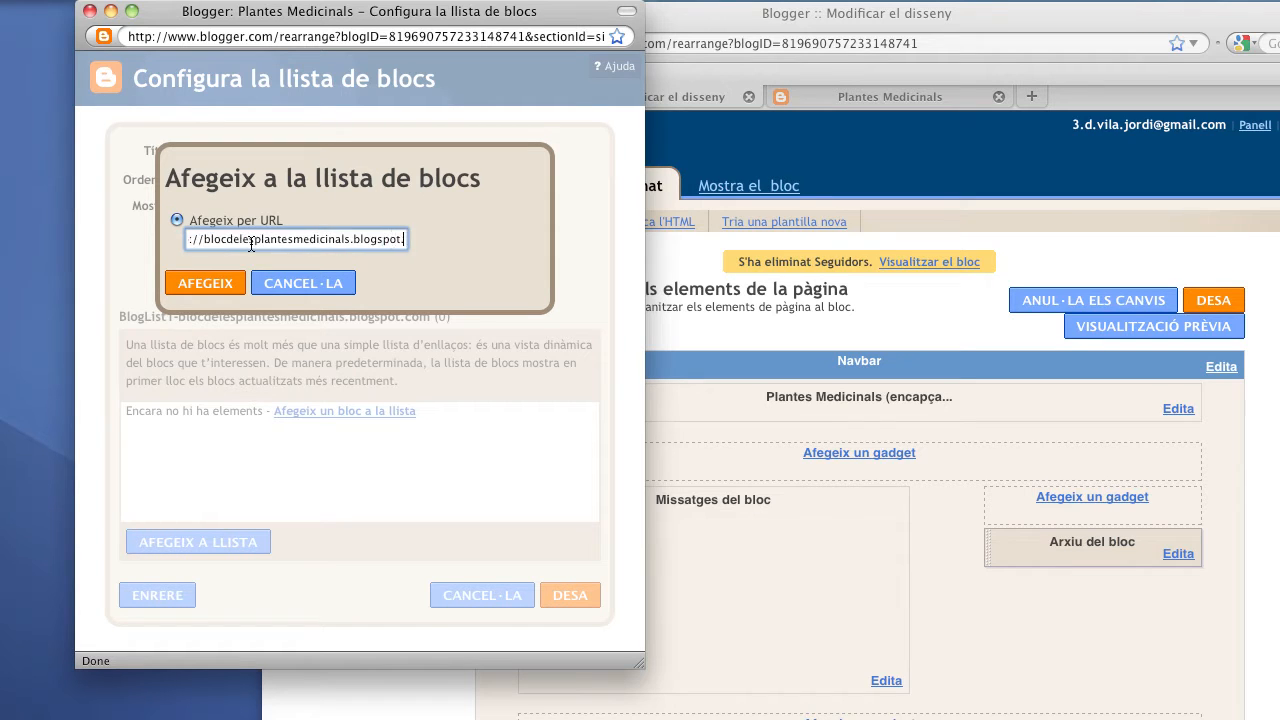
click(222, 286)
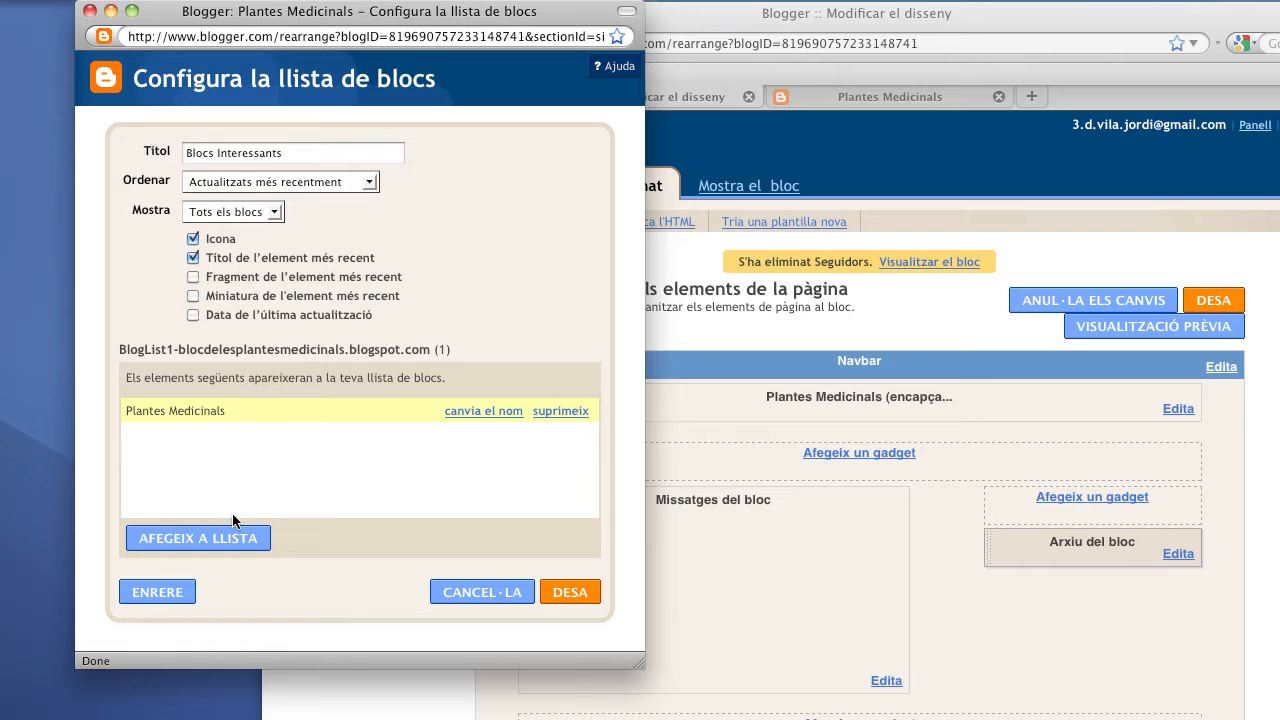
click(585, 594)
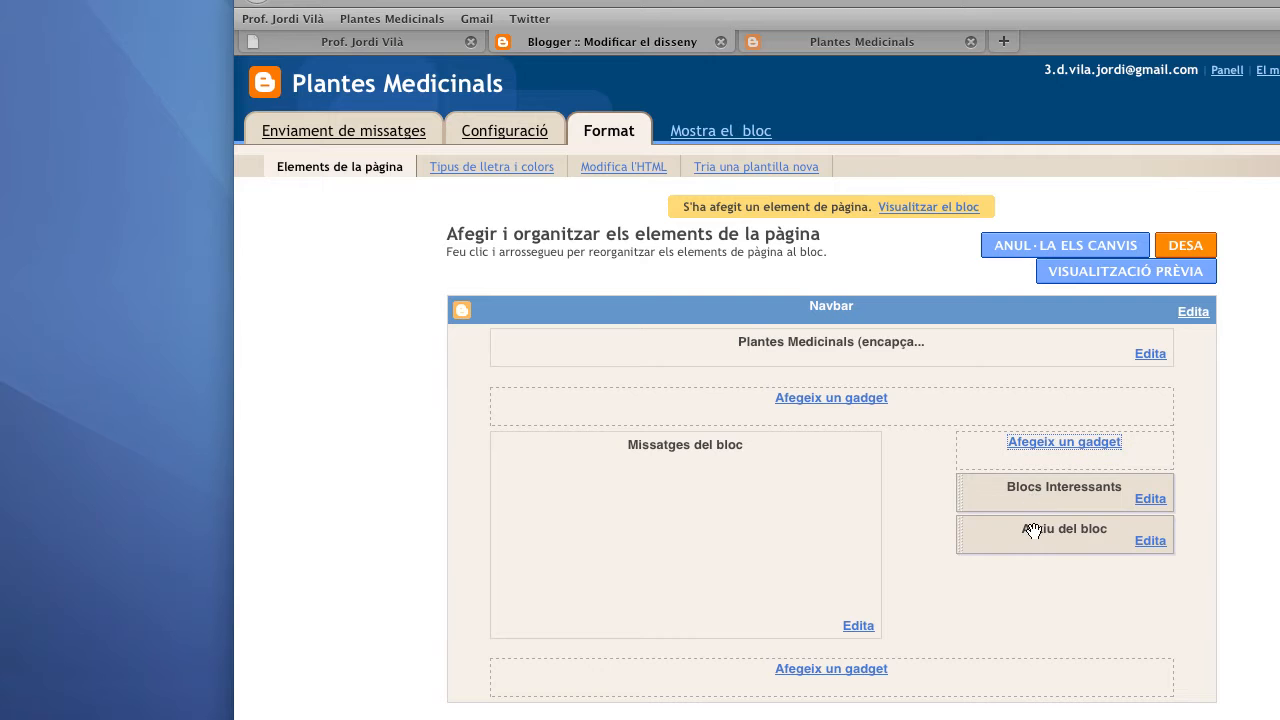
Step: Add a Llista d'enllaços gadget to the sidebar, titled "Enllaços Útils", with ordering set to No ordenar
click(1057, 446)
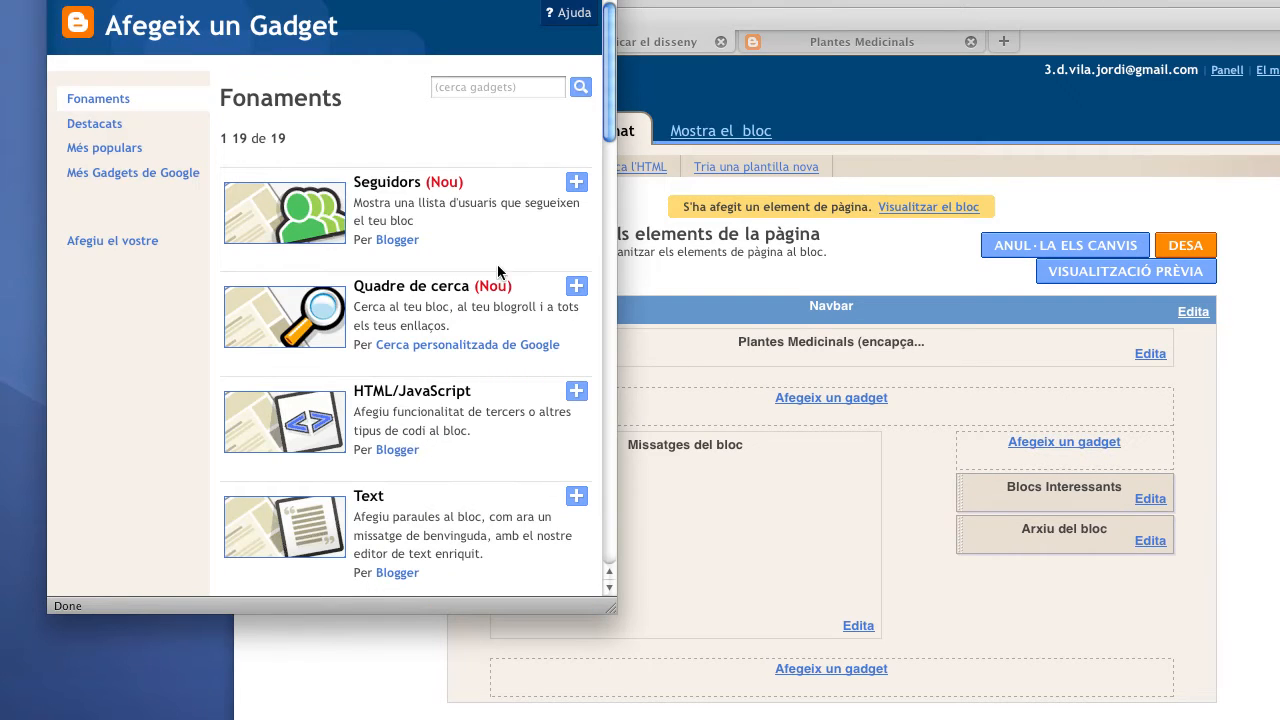
drag(610, 108, 610, 356)
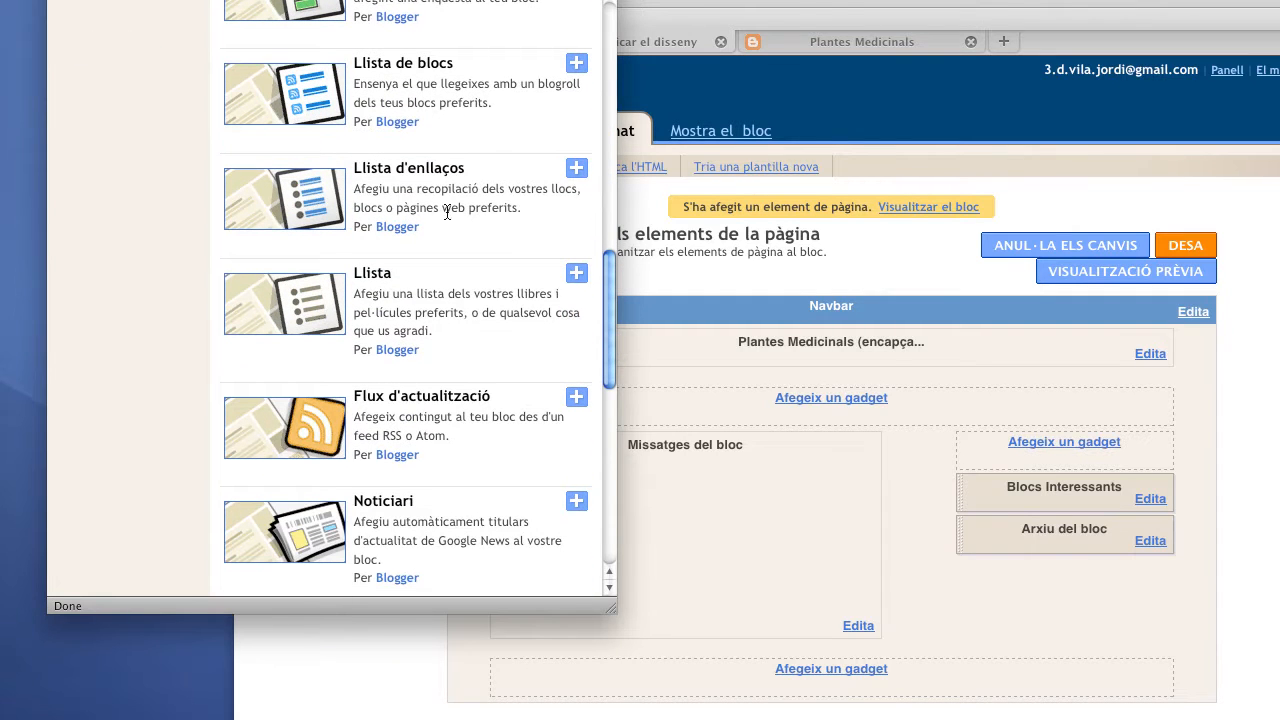
click(570, 172)
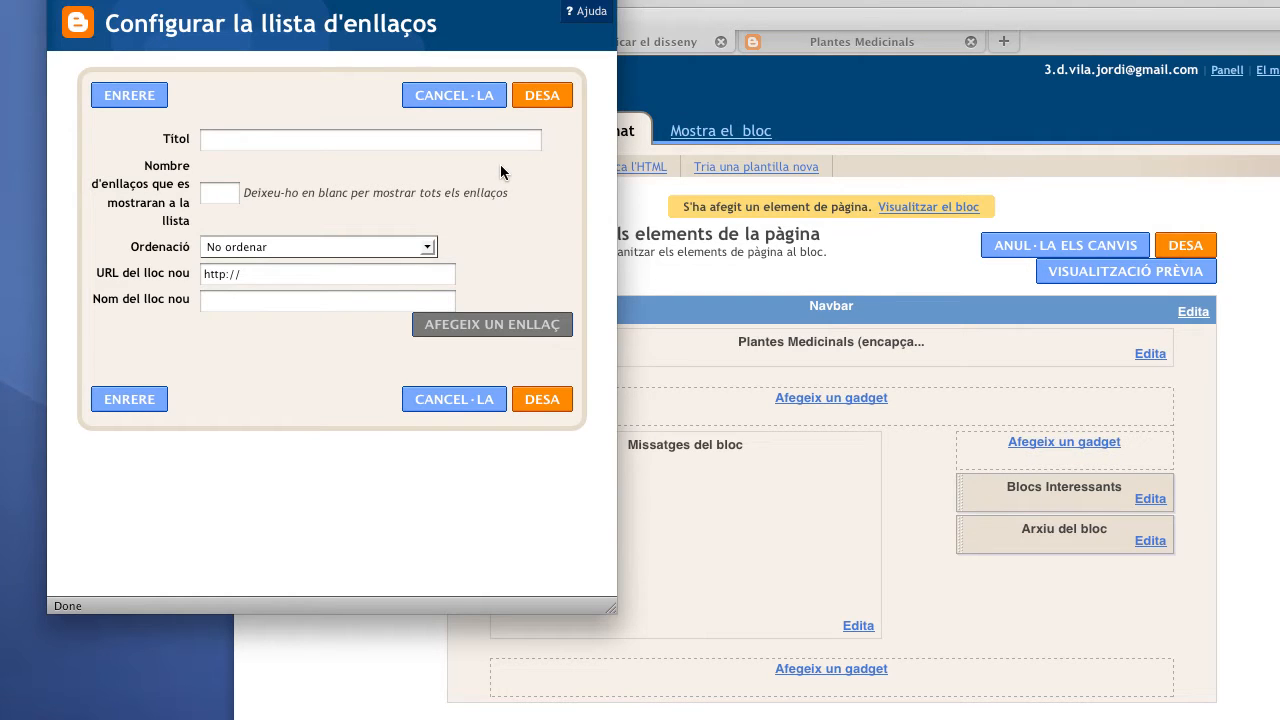
click(278, 141)
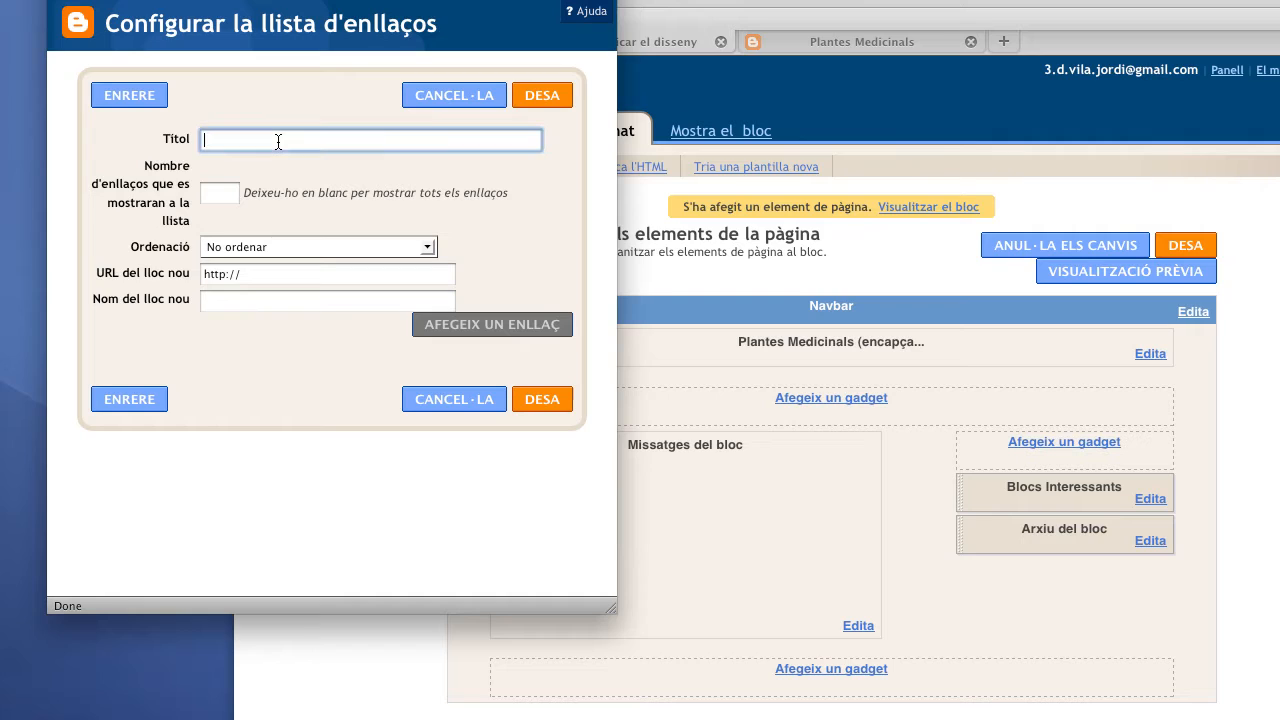
text(Enllaços Útils)
click(339, 250)
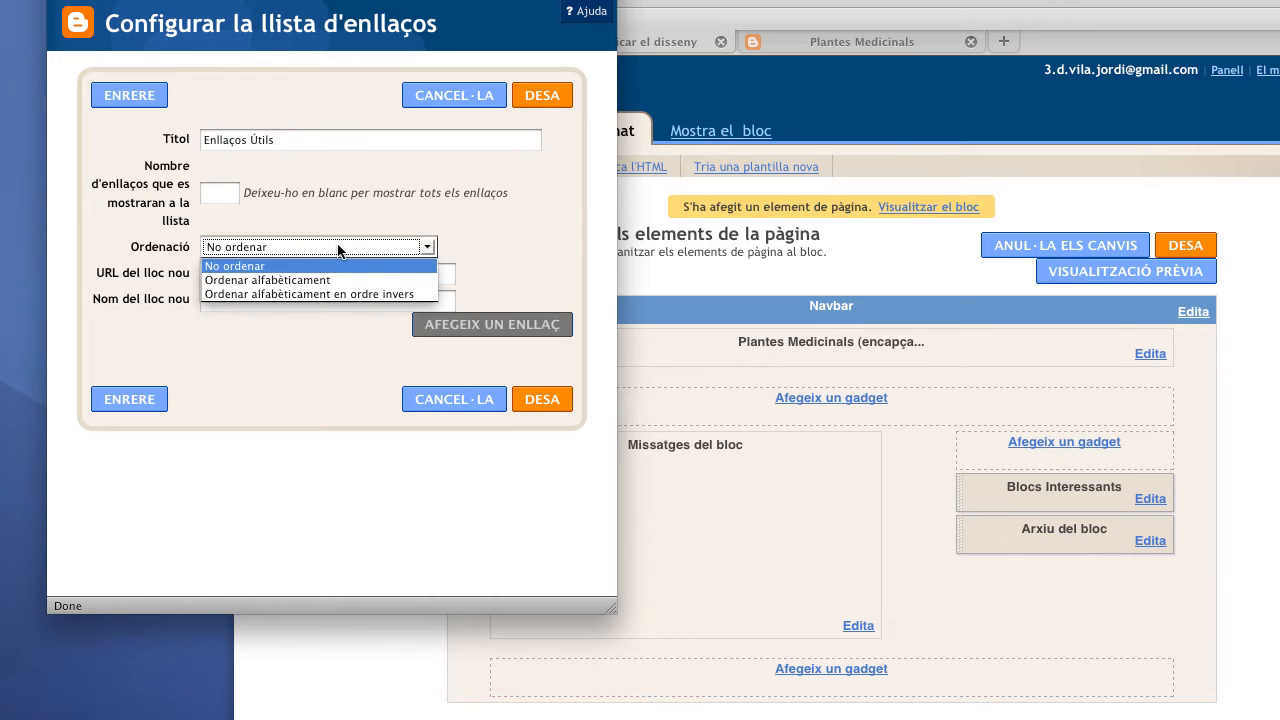
click(360, 228)
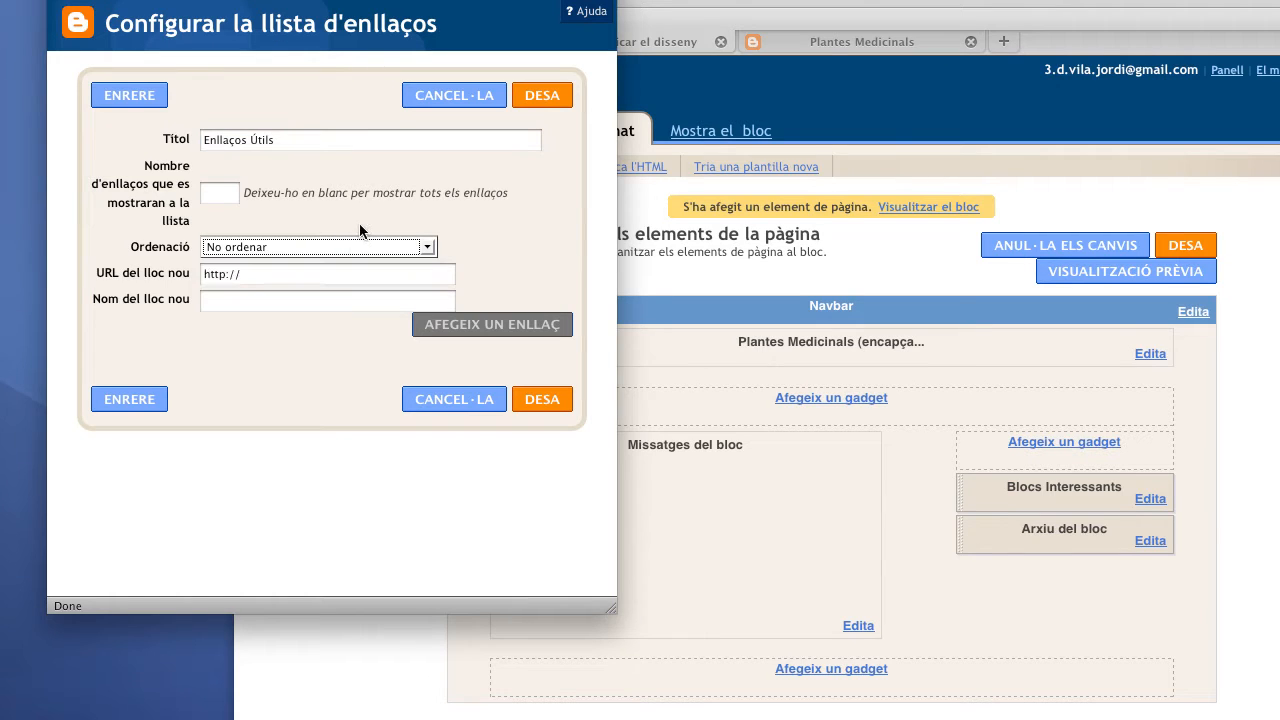
click(260, 273)
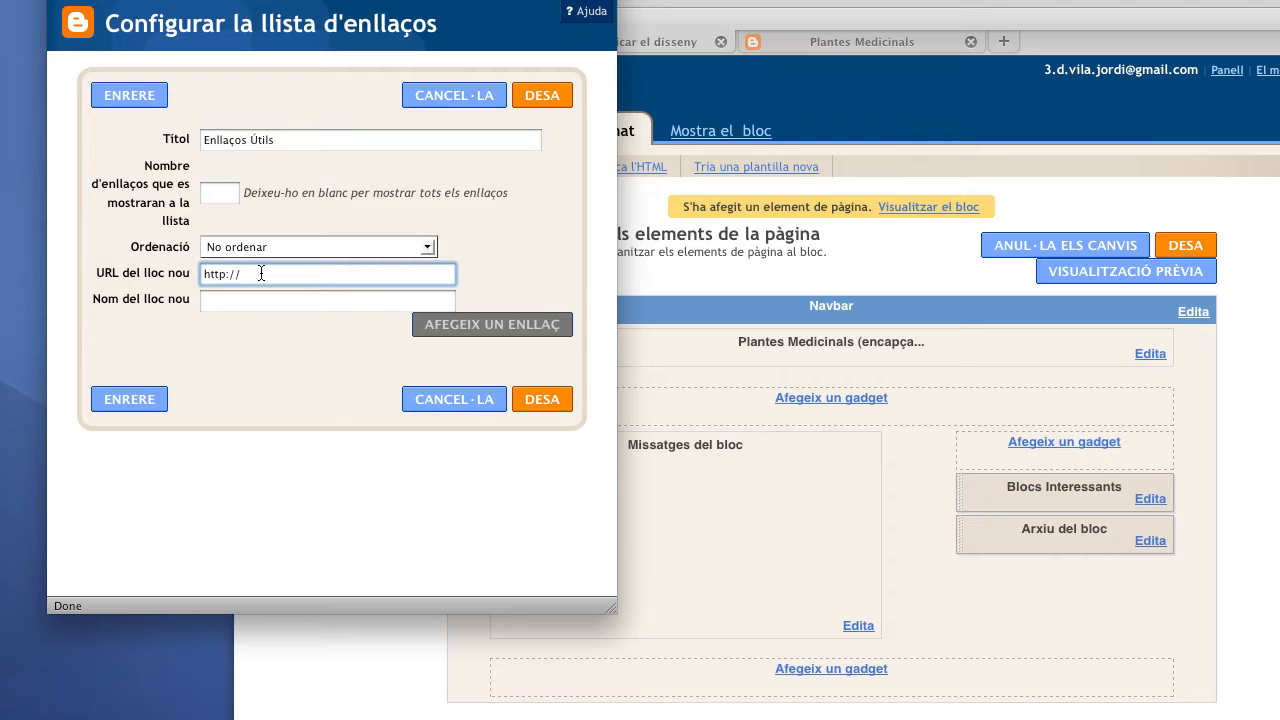
text(encue)
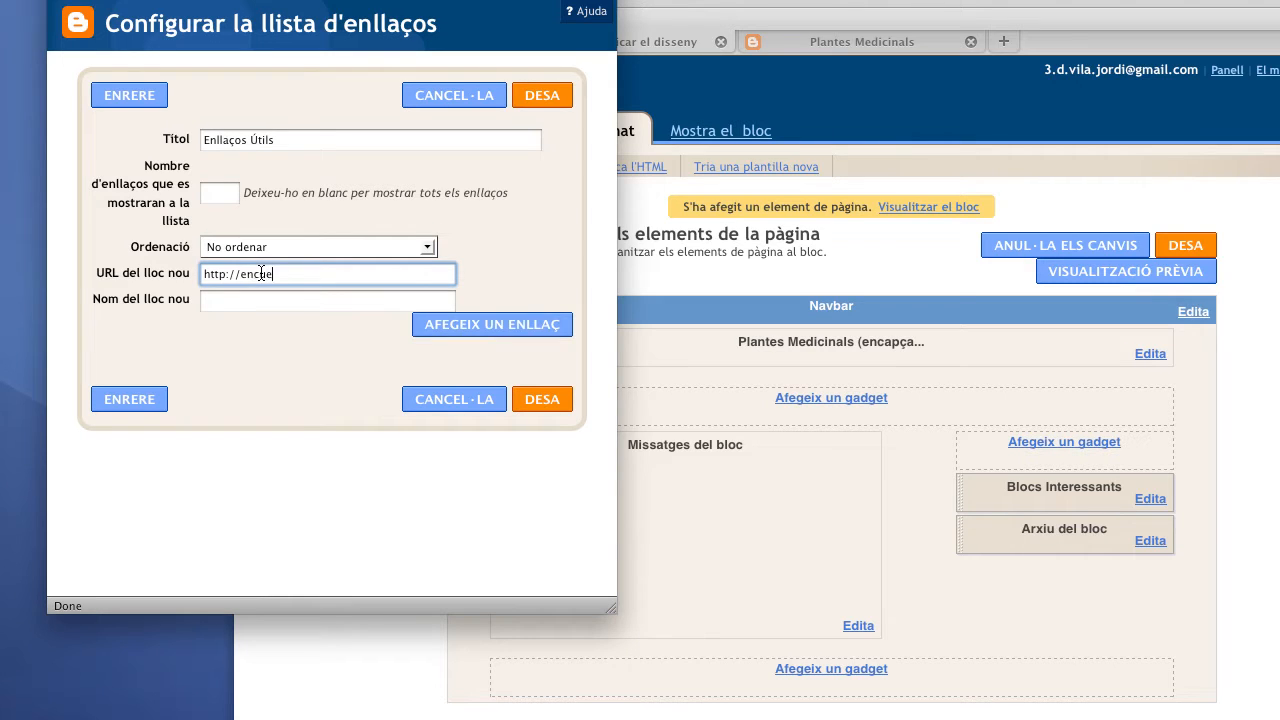
text(stasremuneradas.untrabajofa)
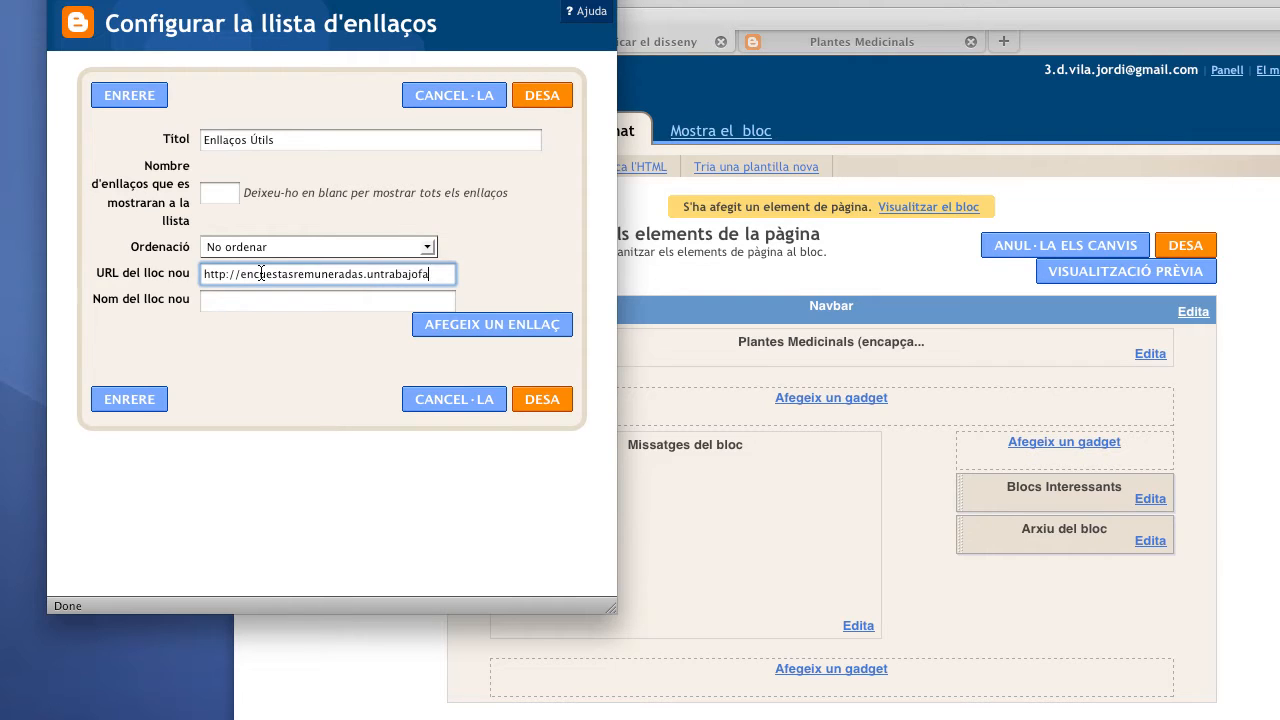
text(cil.com)
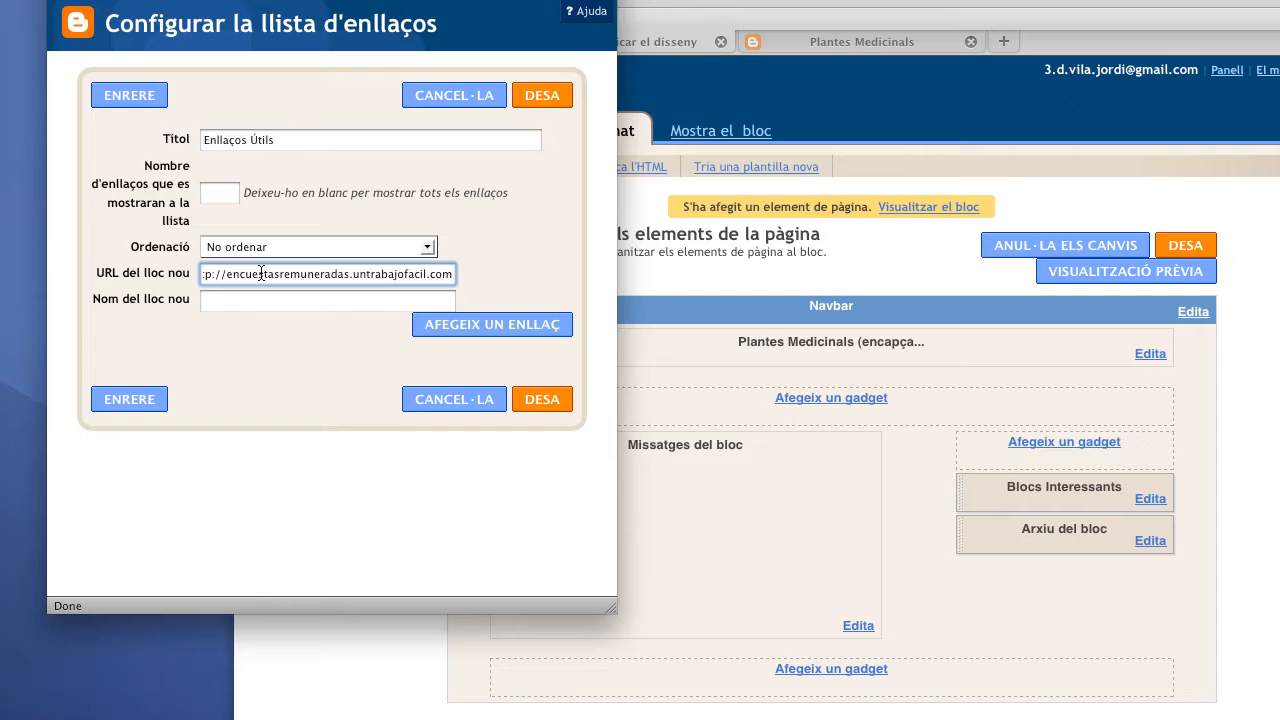
click(234, 298)
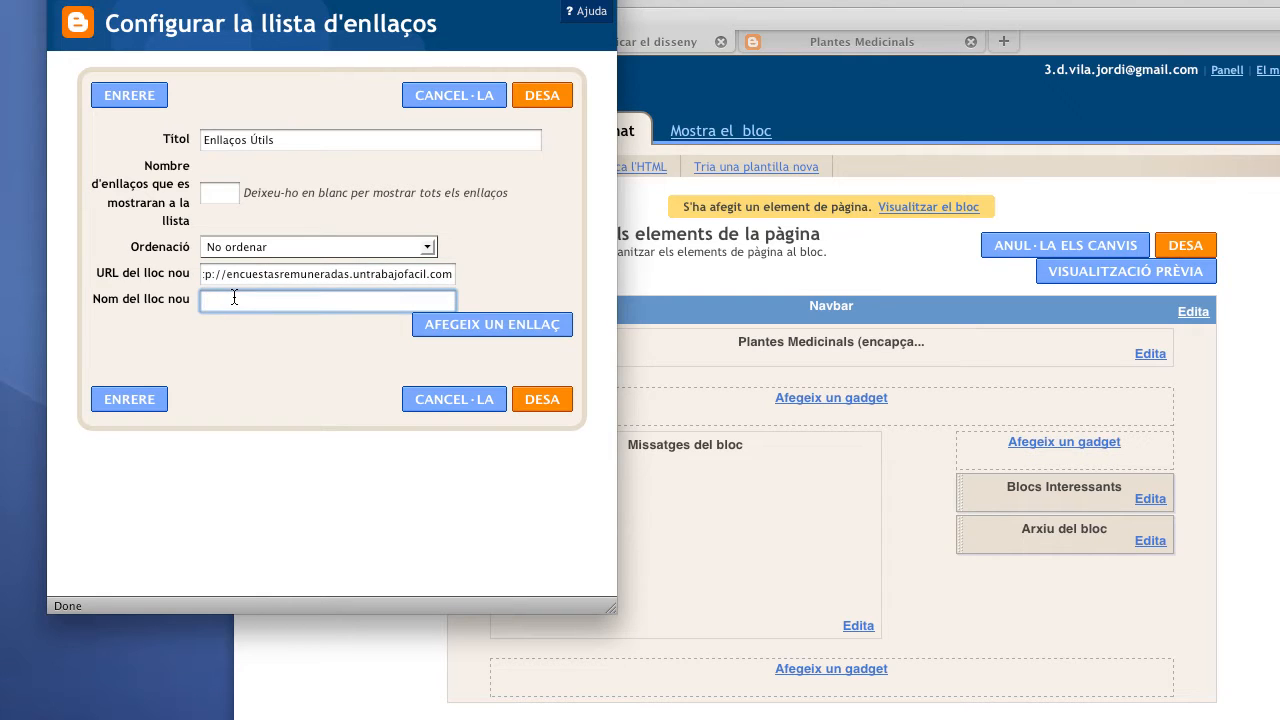
text(Enuqest)
key(BackSpace)
key(BackSpace)
key(BackSpace)
key(BackSpace)
text(cuestas Remuner)
key(BackSpace)
text(as)
click(488, 327)
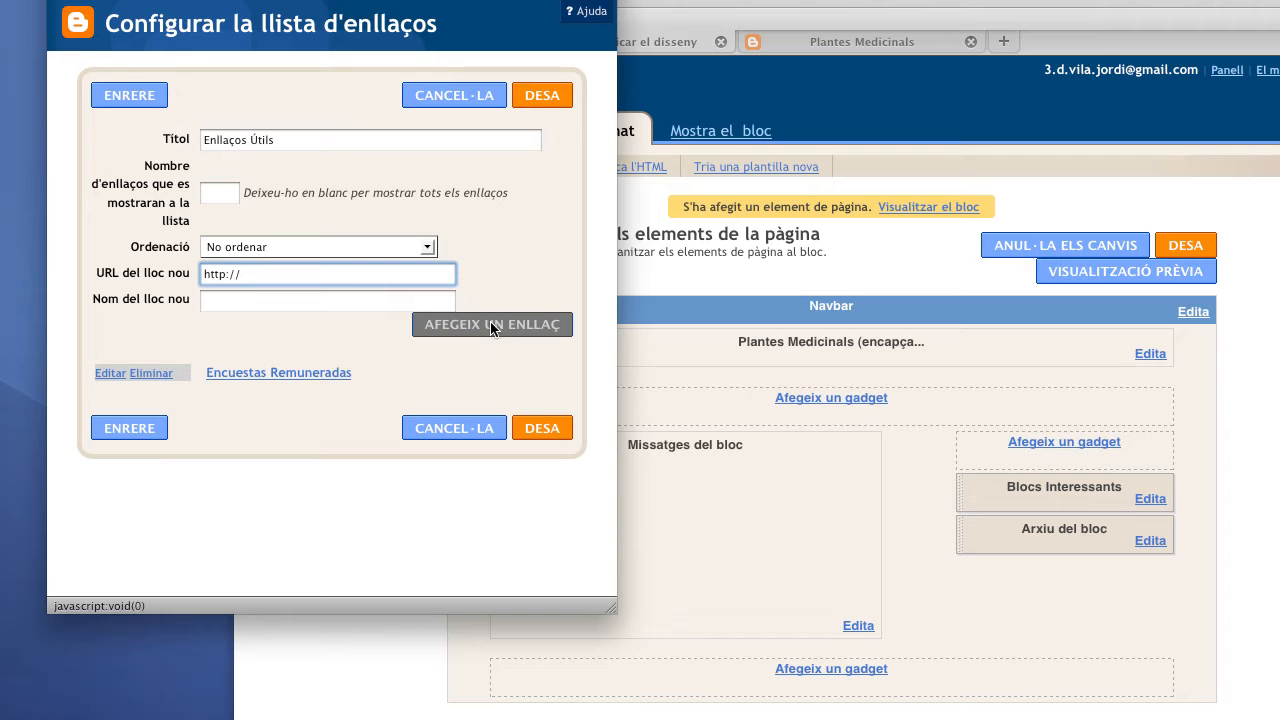
Step: Save the link list gadget and move the Blocs Interessants gadget above Enllaços Útils in the sidebar
click(545, 428)
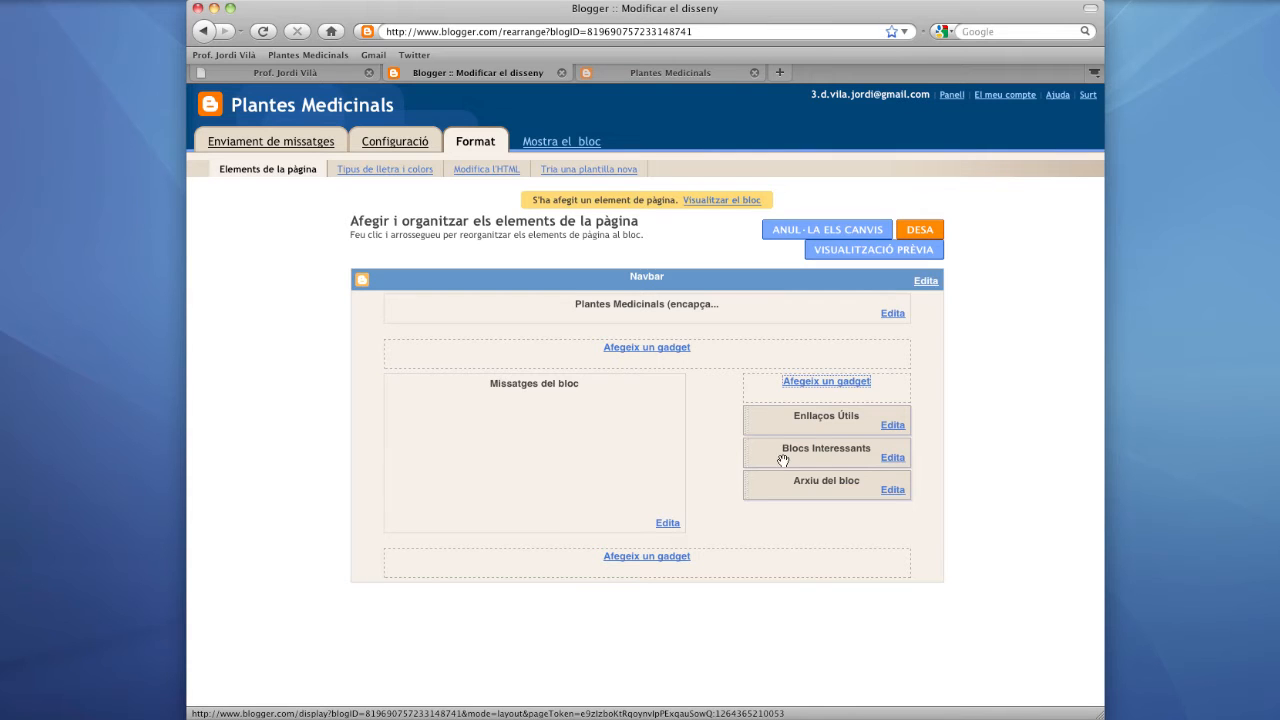
drag(786, 460, 777, 418)
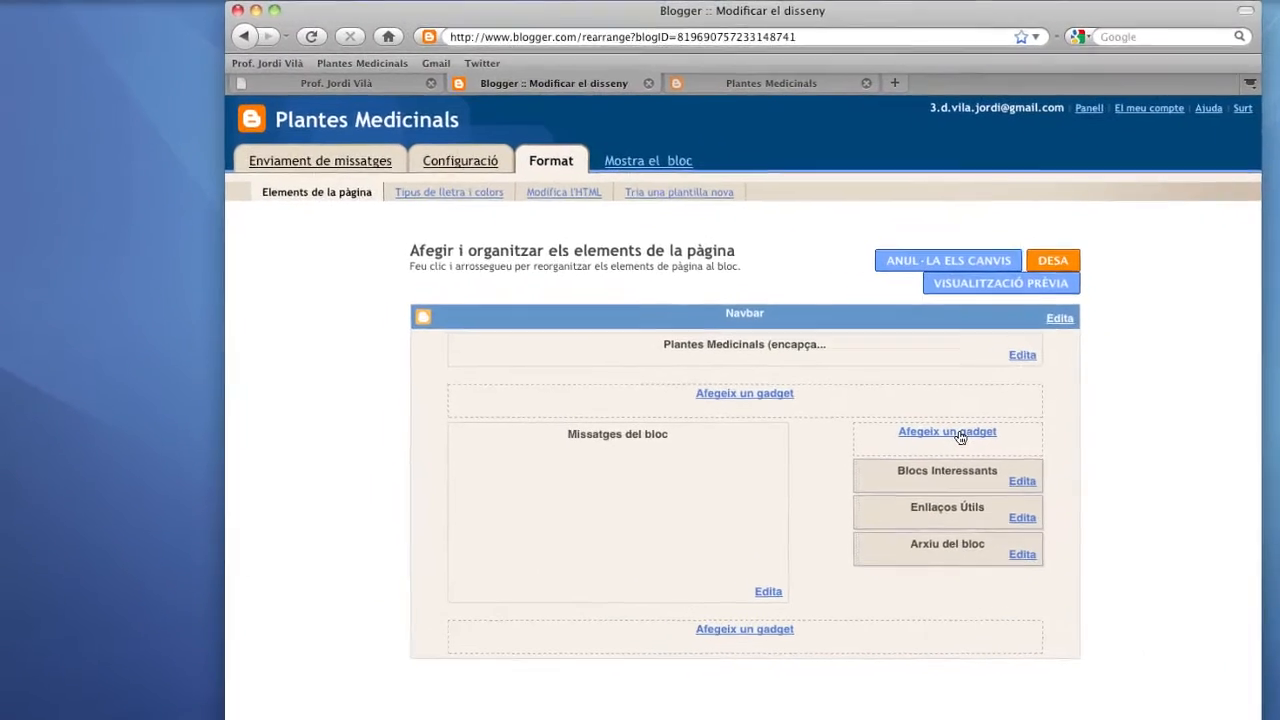
Step: Add a Flux d'actualització gadget to the sidebar
click(960, 435)
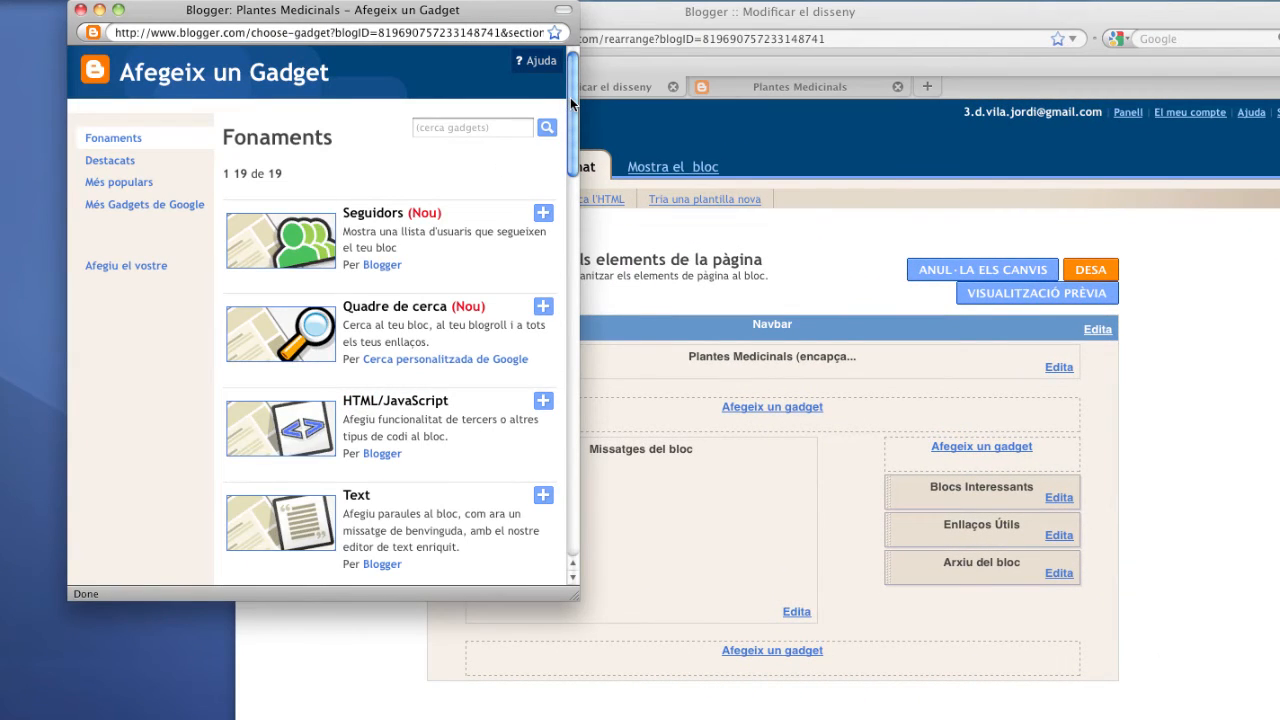
drag(570, 97, 567, 325)
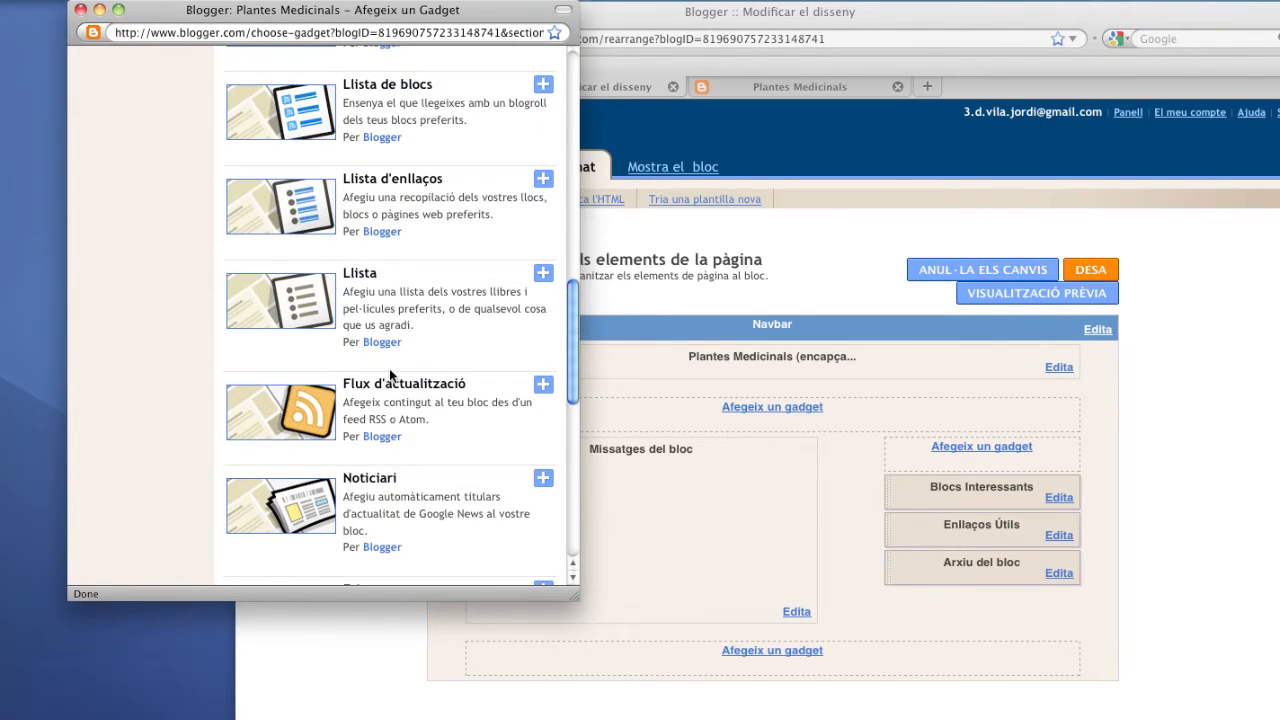
click(543, 388)
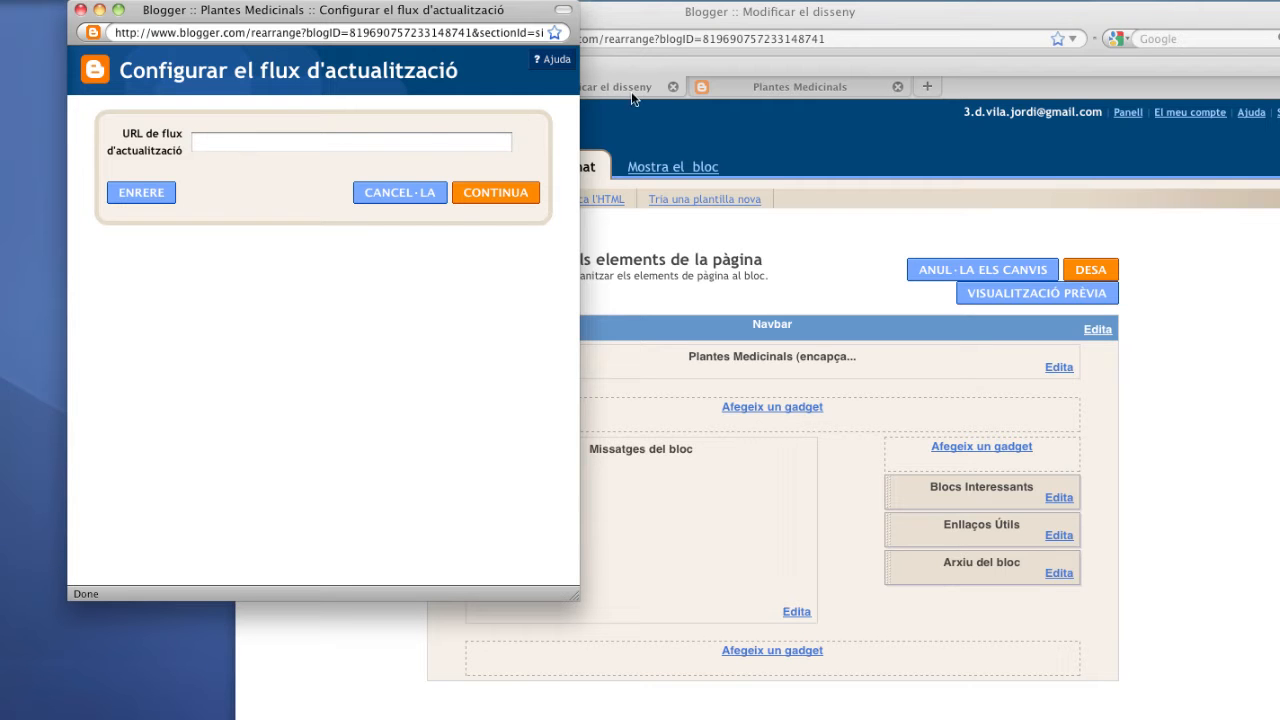
Step: View the published Plantes Medicinals blog and return to the layout editor with the feed configuration window
click(763, 89)
click(763, 89)
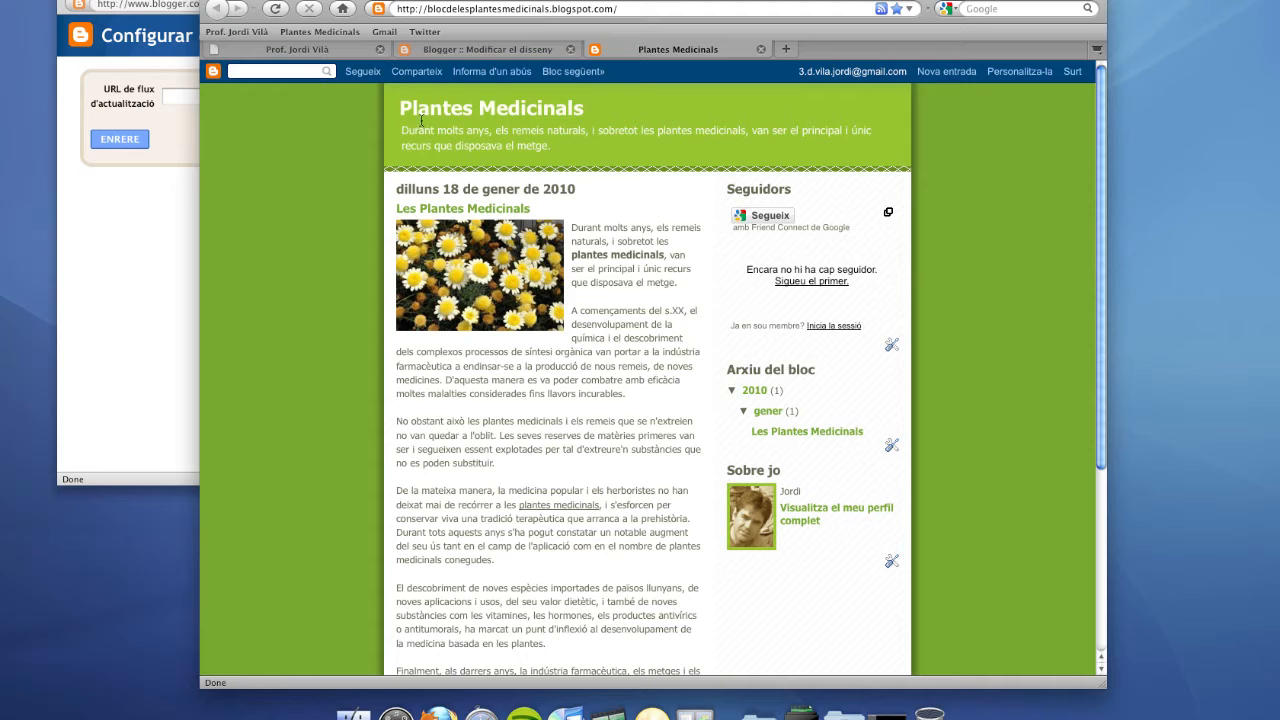
click(194, 102)
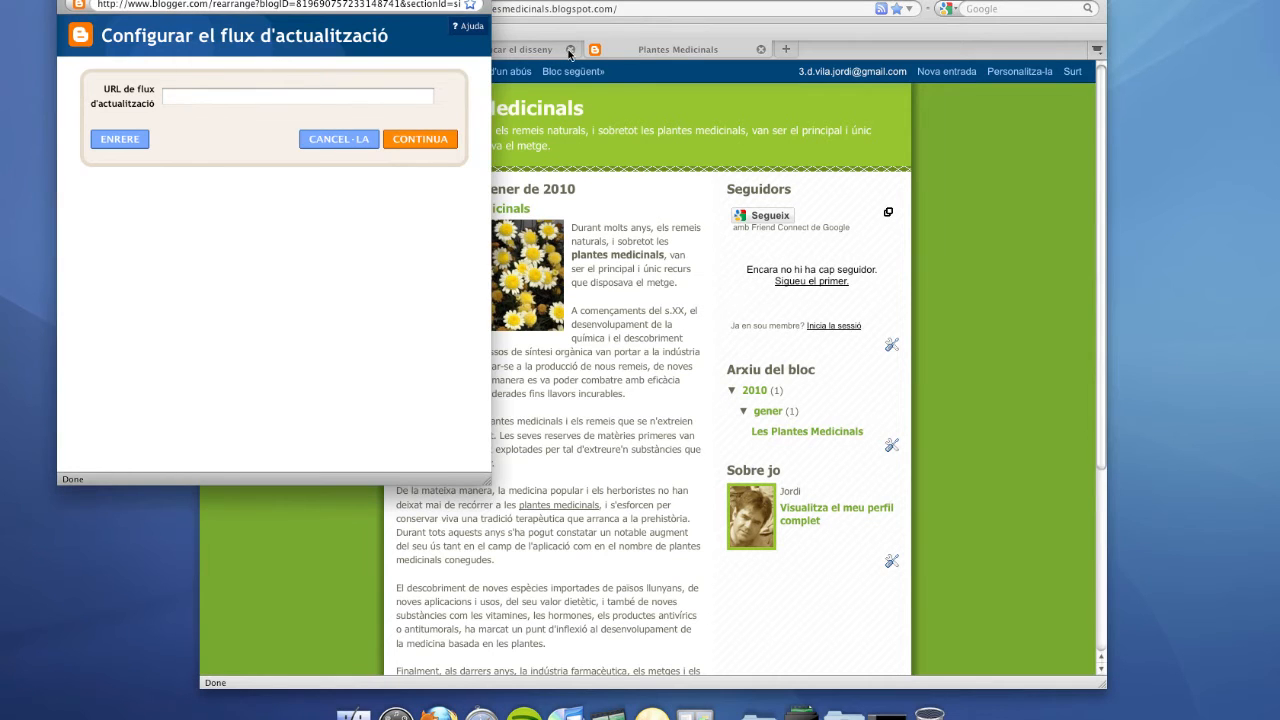
click(499, 56)
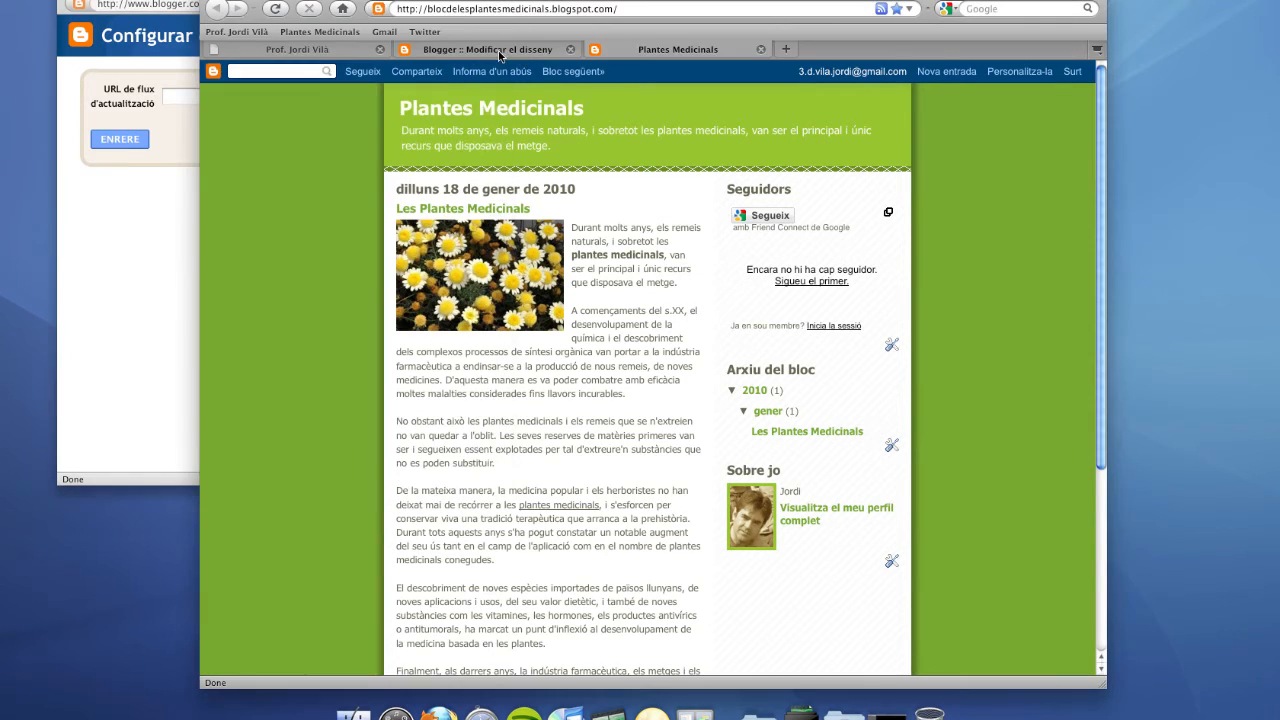
click(499, 56)
click(185, 96)
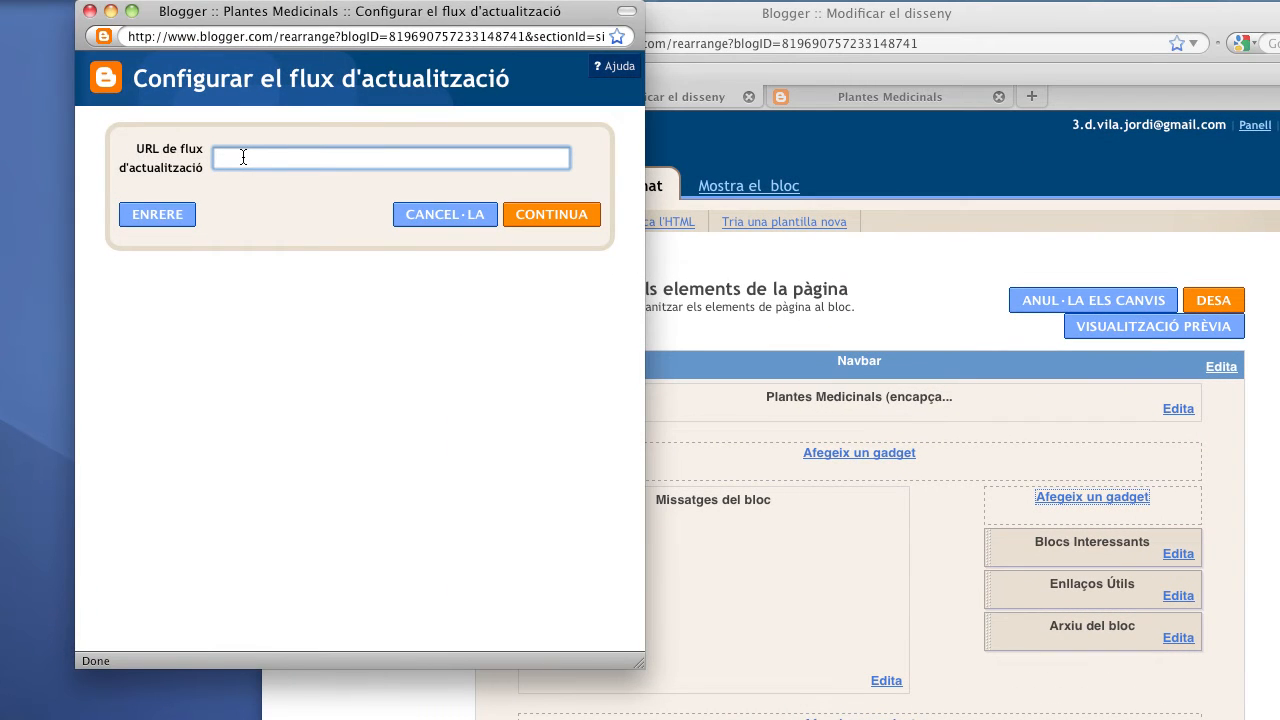
text(http://internetmarketing.wapoolloza.com/)
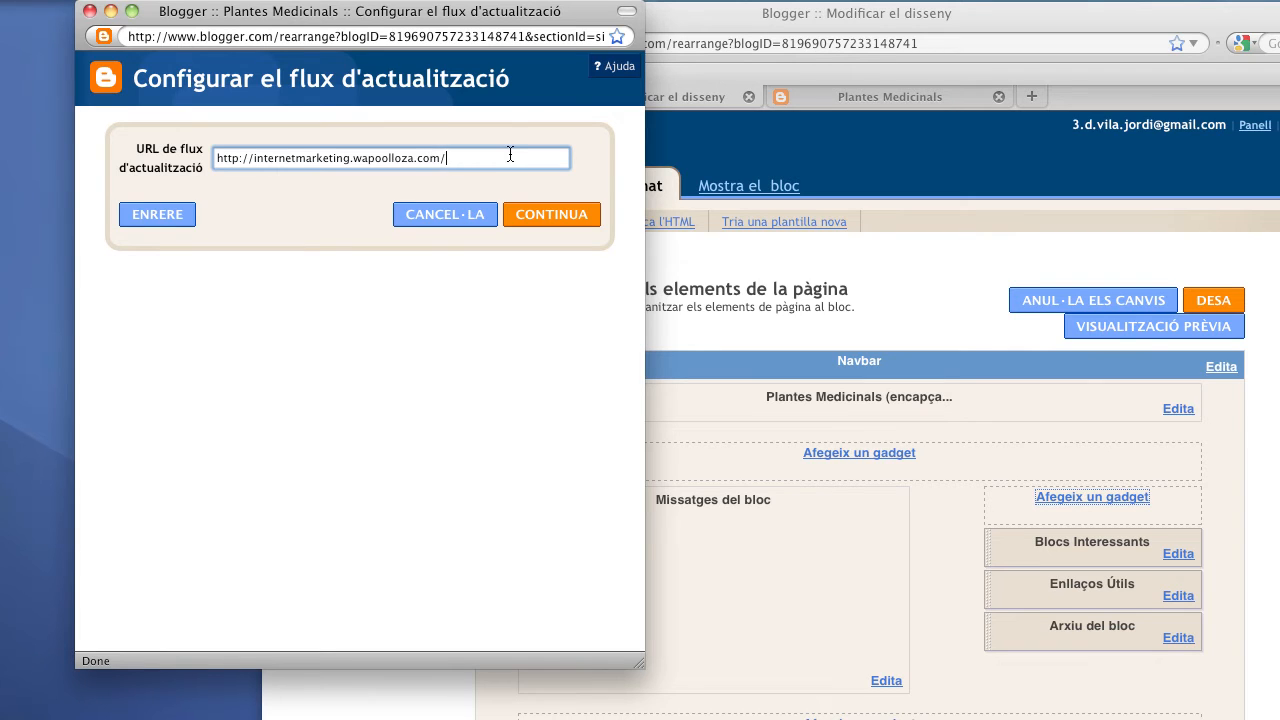
text(feed)
click(558, 220)
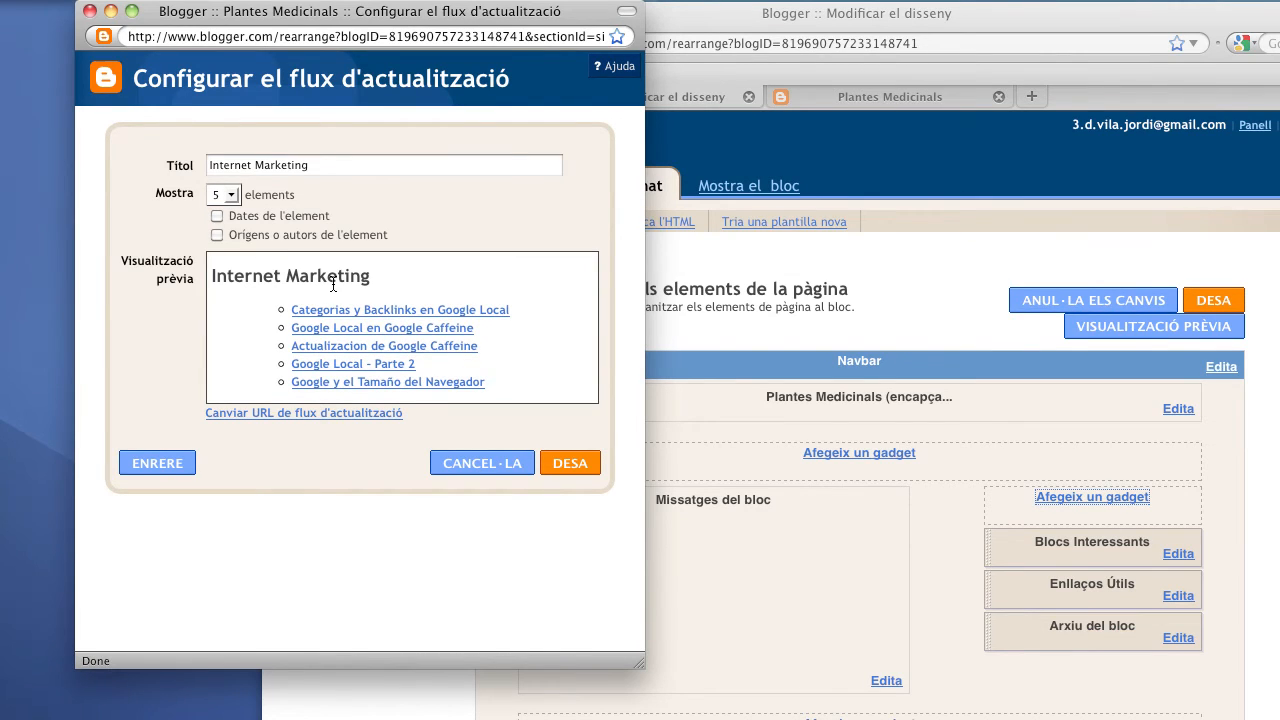
Step: Save the Internet Marketing feed gadget and move it below Arxiu del bloc in the sidebar
click(572, 466)
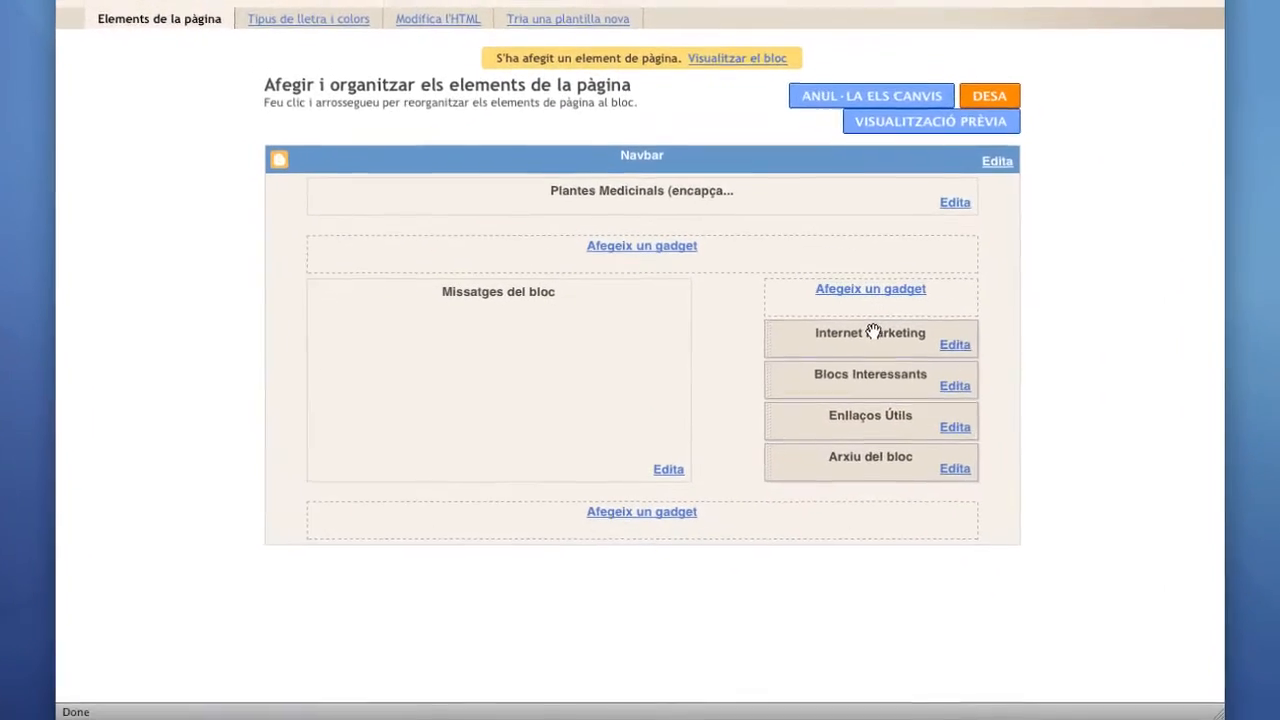
drag(836, 398, 836, 436)
drag(877, 371, 877, 451)
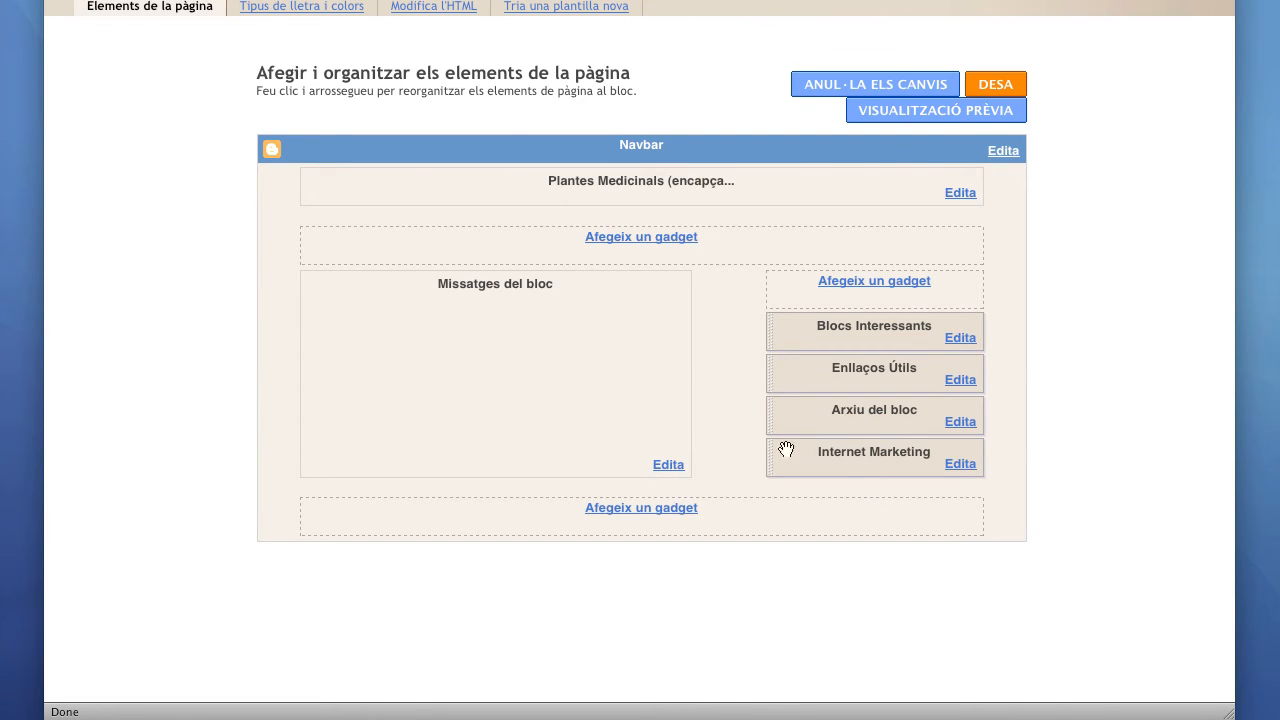
click(684, 509)
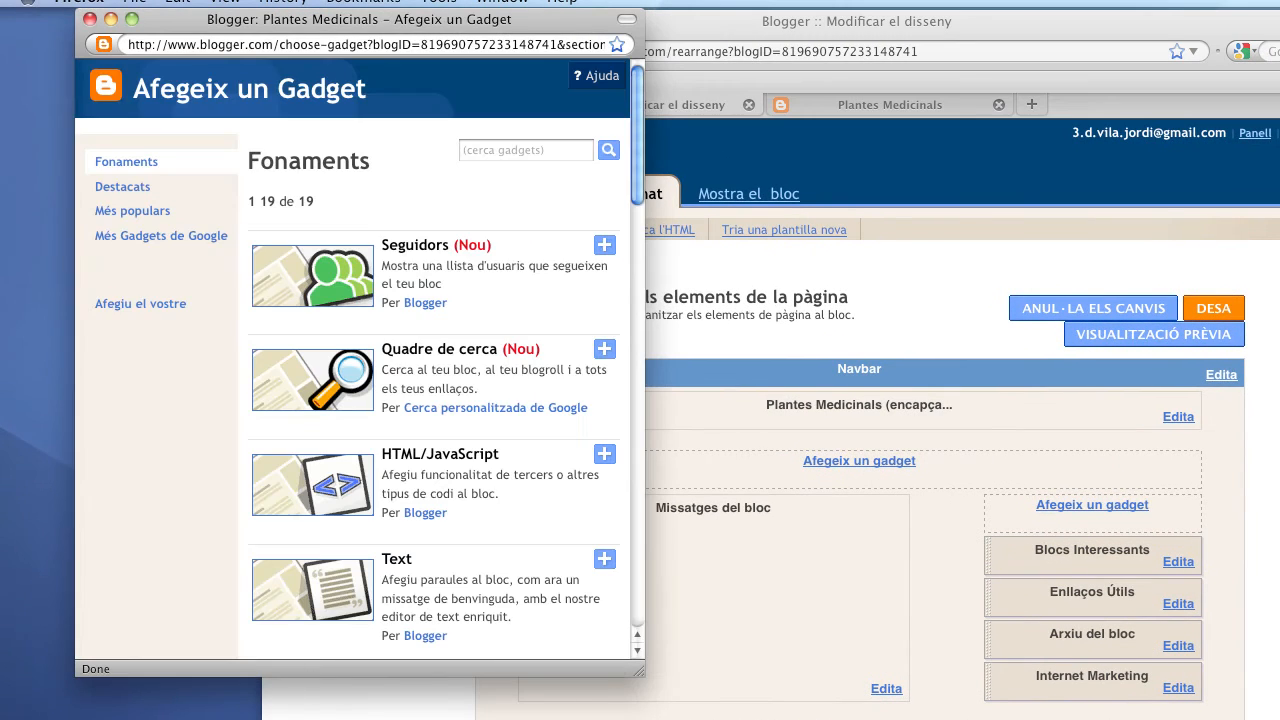
mouse_move(639, 125)
mouse_down()
mouse_move(639, 539)
mouse_move(644, 110)
mouse_up()
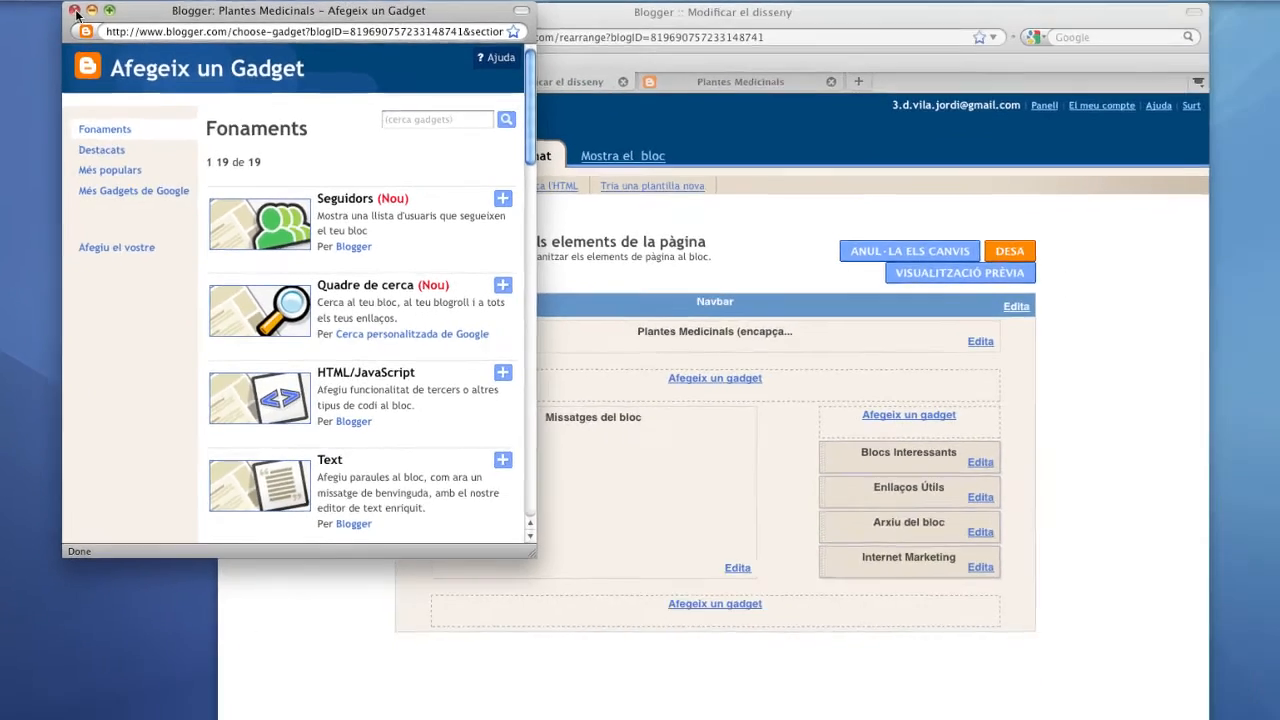
click(89, 19)
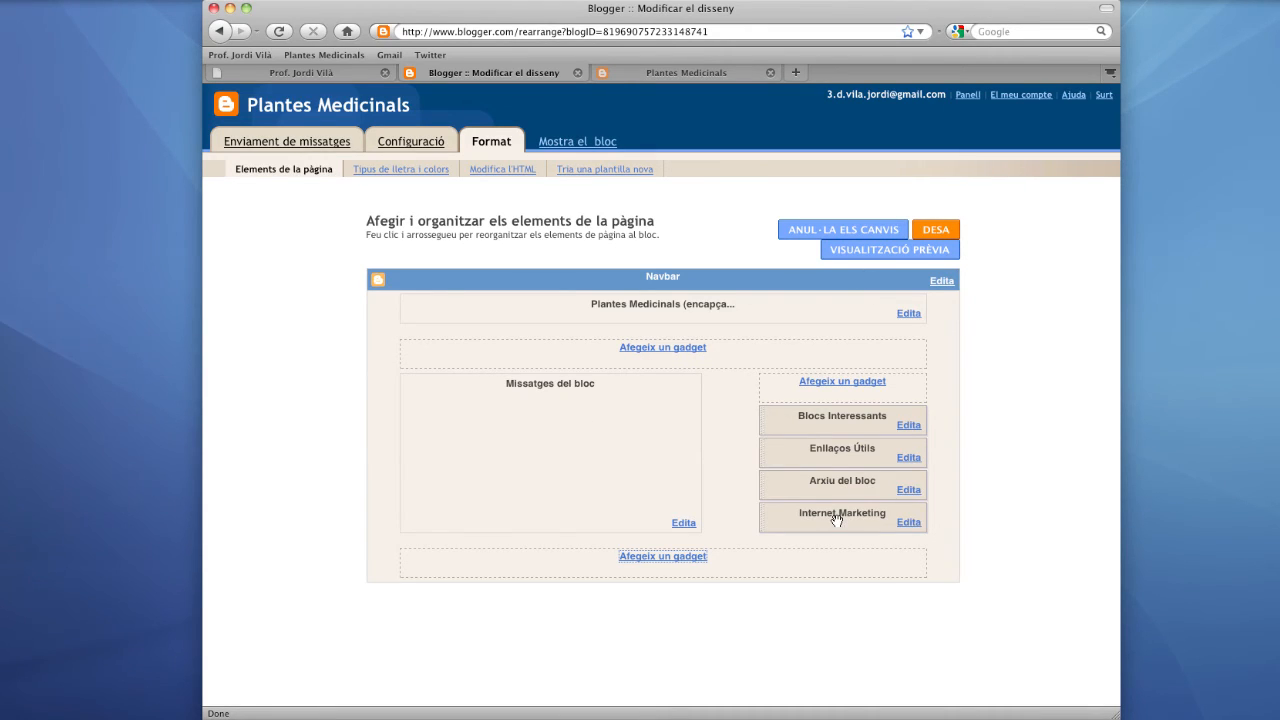
Step: Save the page layout and reload the published blog to check the Internet Marketing feed in the sidebar
click(944, 232)
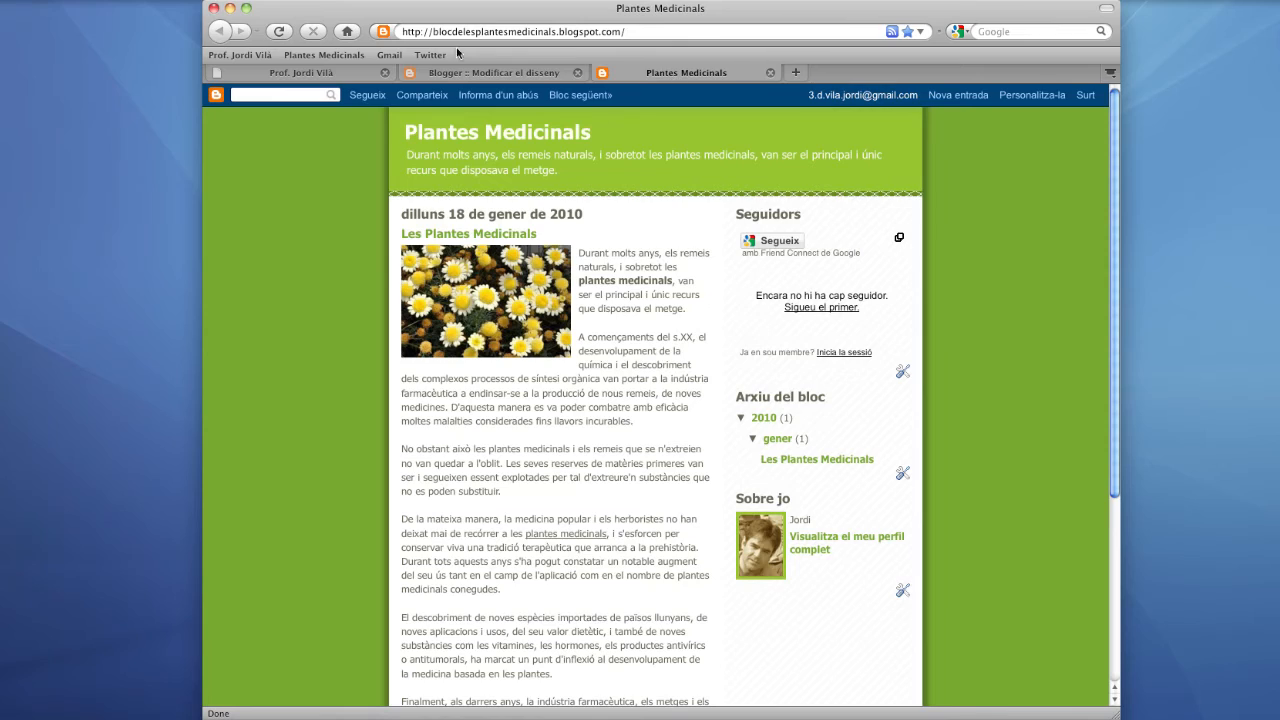
click(279, 32)
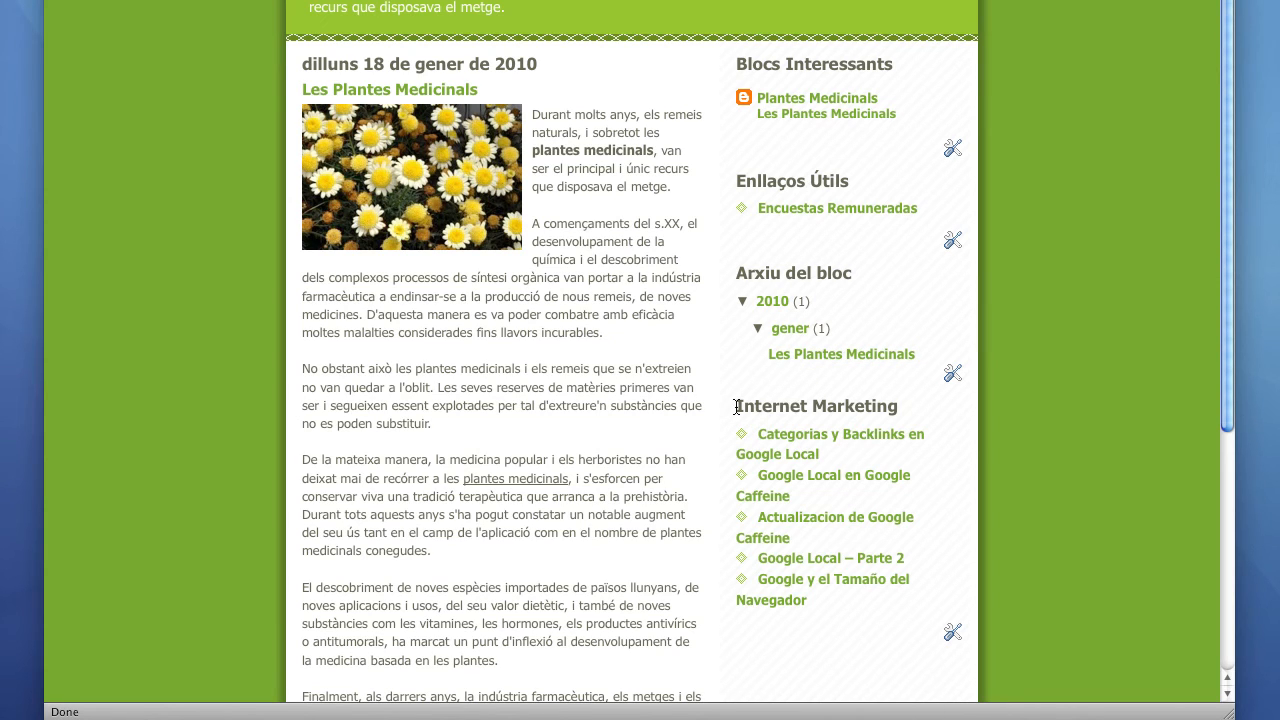
drag(737, 407, 911, 403)
click(911, 403)
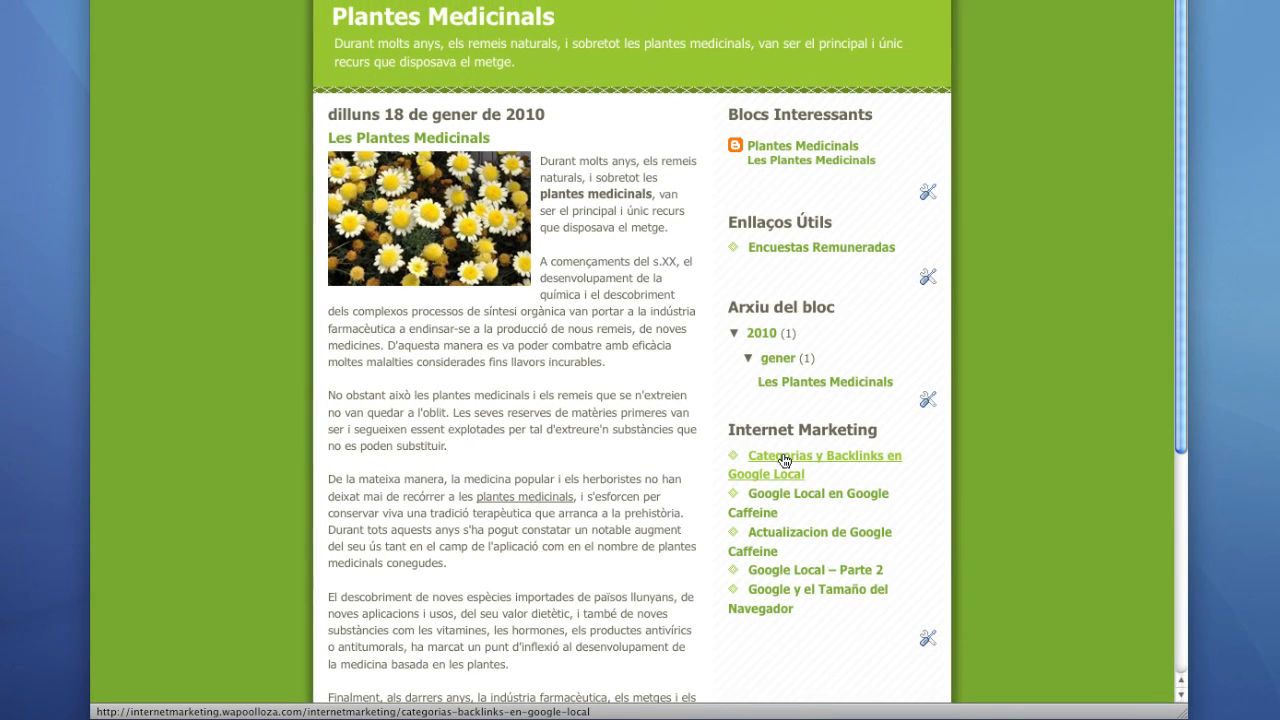
Step: Open the feed's "Categorias y Backlinks en Google Local" post and look through the Internet Marketing blog's home page
click(785, 460)
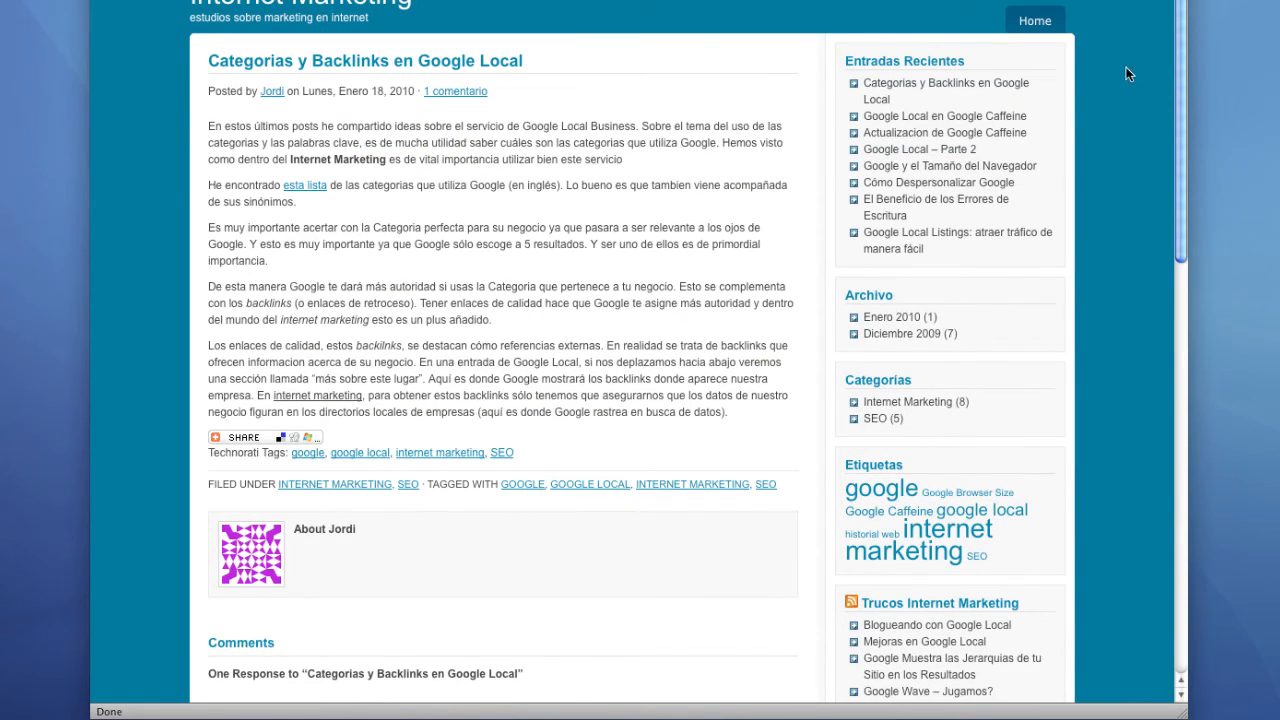
mouse_move(1177, 68)
mouse_down()
mouse_move(1165, 336)
mouse_move(1165, 53)
mouse_up()
click(1036, 30)
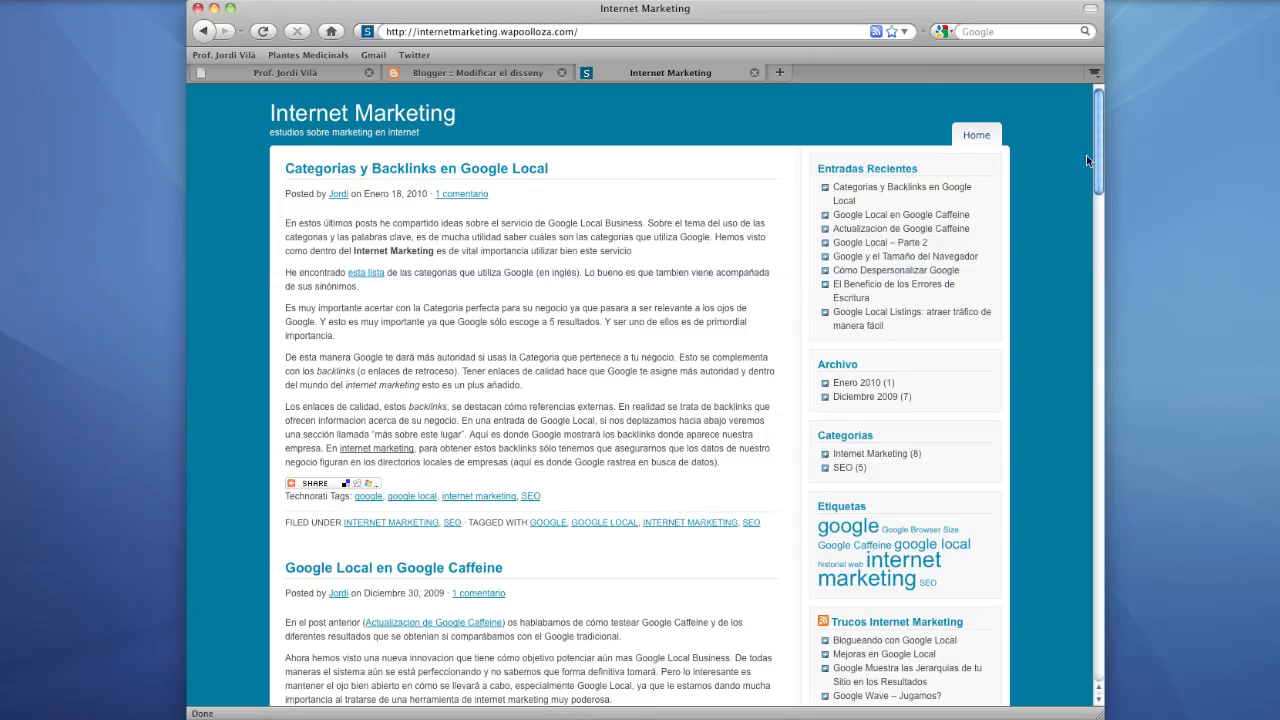
drag(1097, 140, 1064, 150)
Step: Display the published Plantes Medicinals blog from the layout editor to review its sidebar, and return to the editor
click(531, 76)
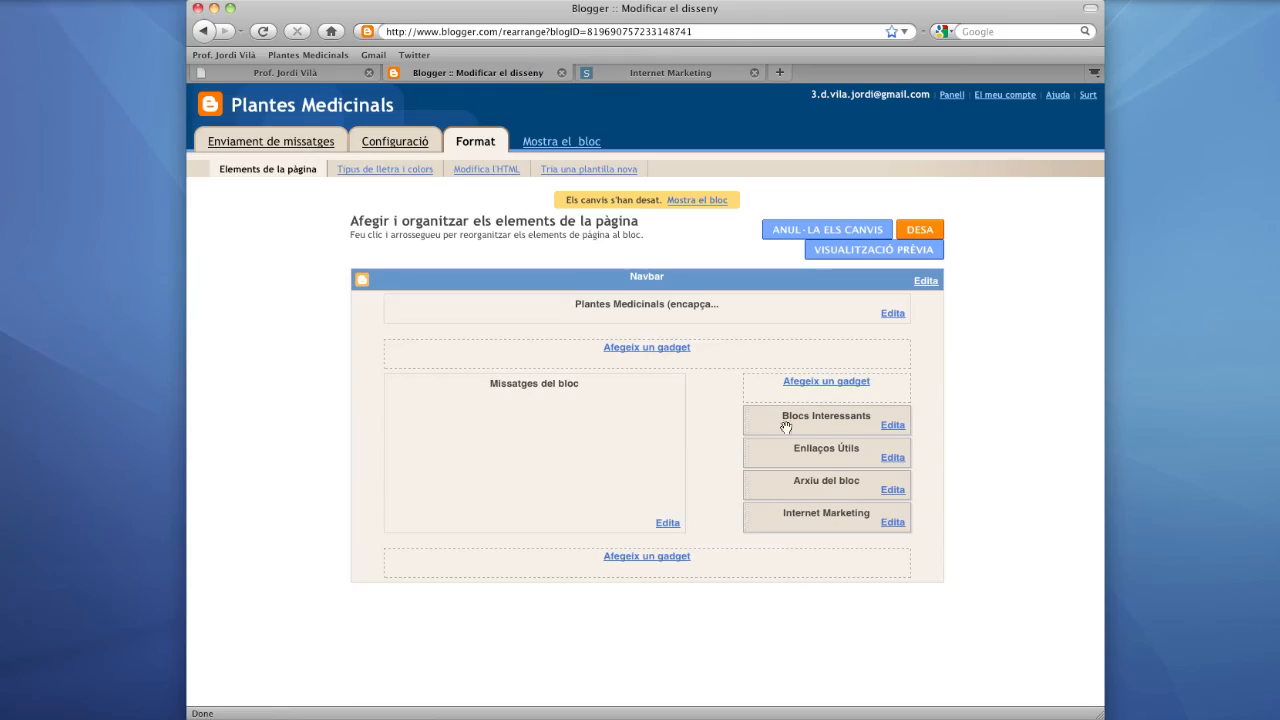
click(654, 74)
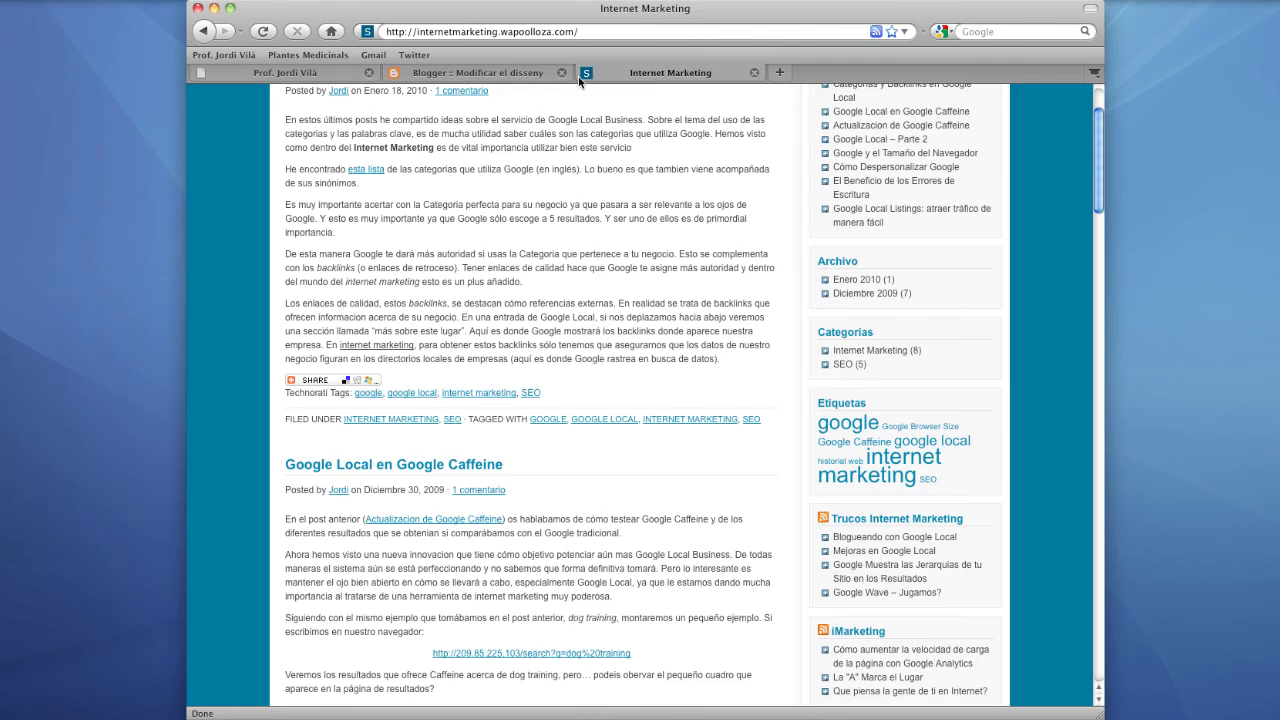
click(550, 75)
click(577, 142)
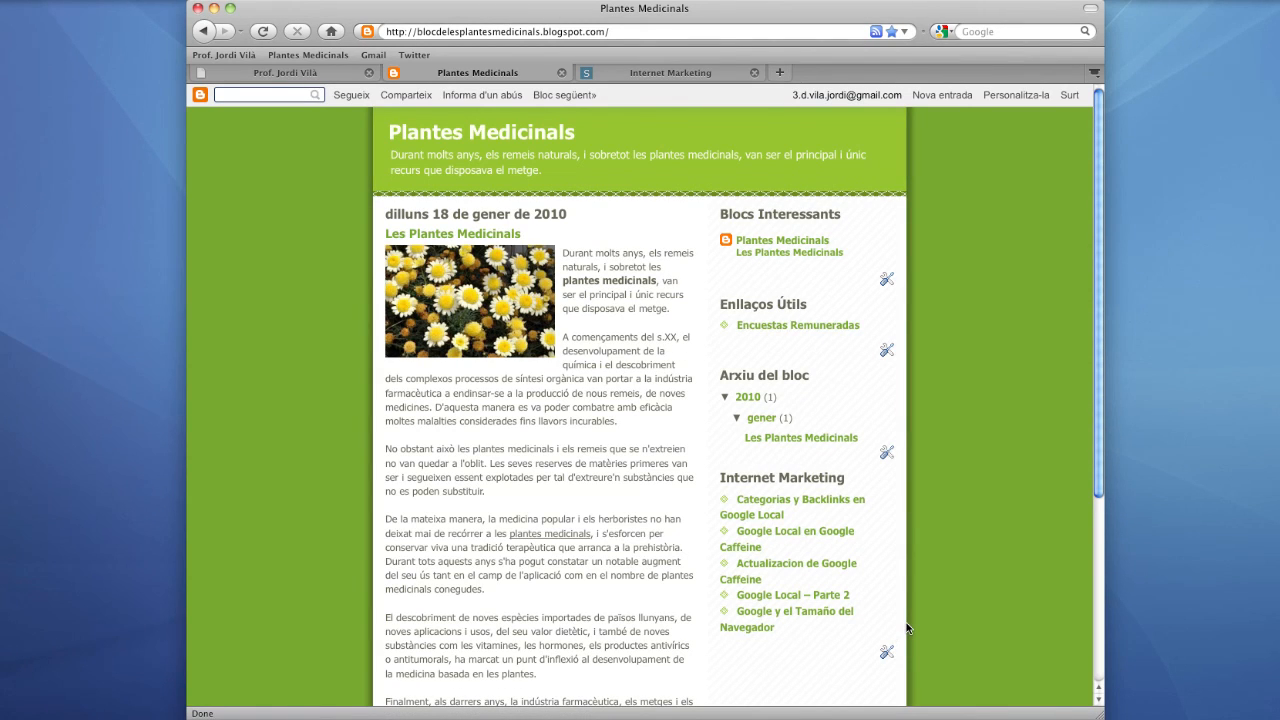
click(206, 35)
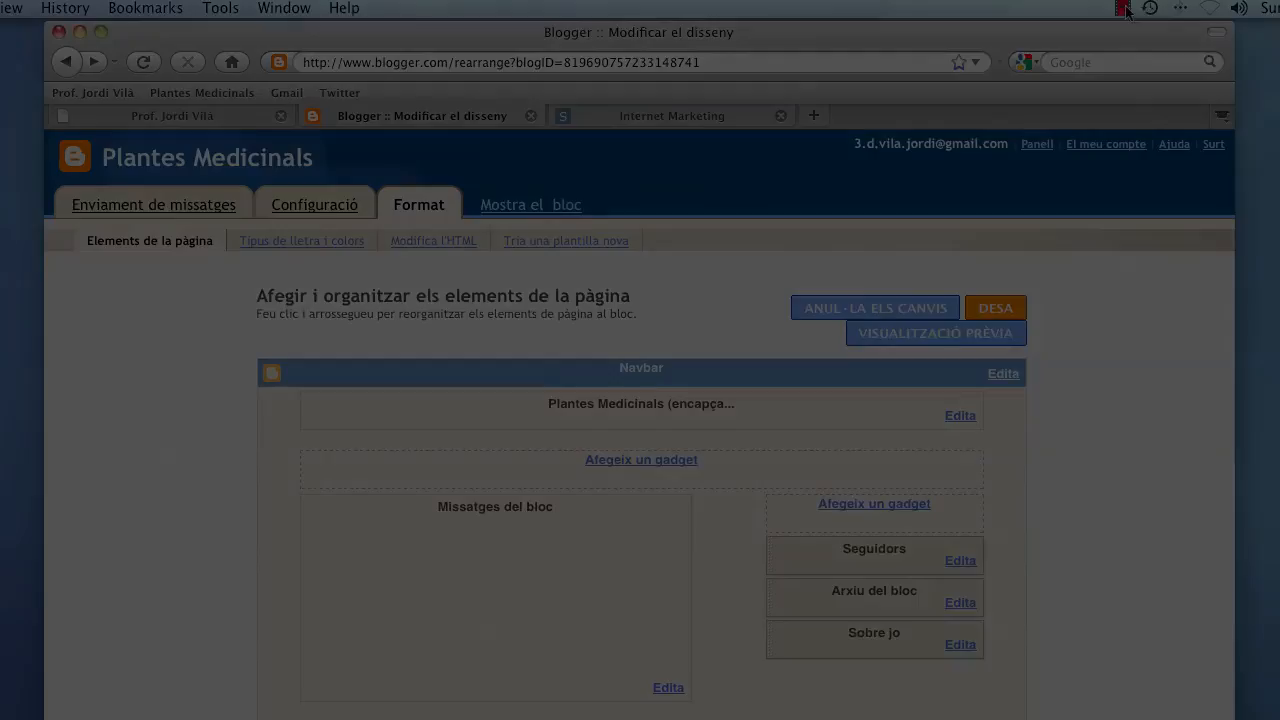
click(1175, 7)
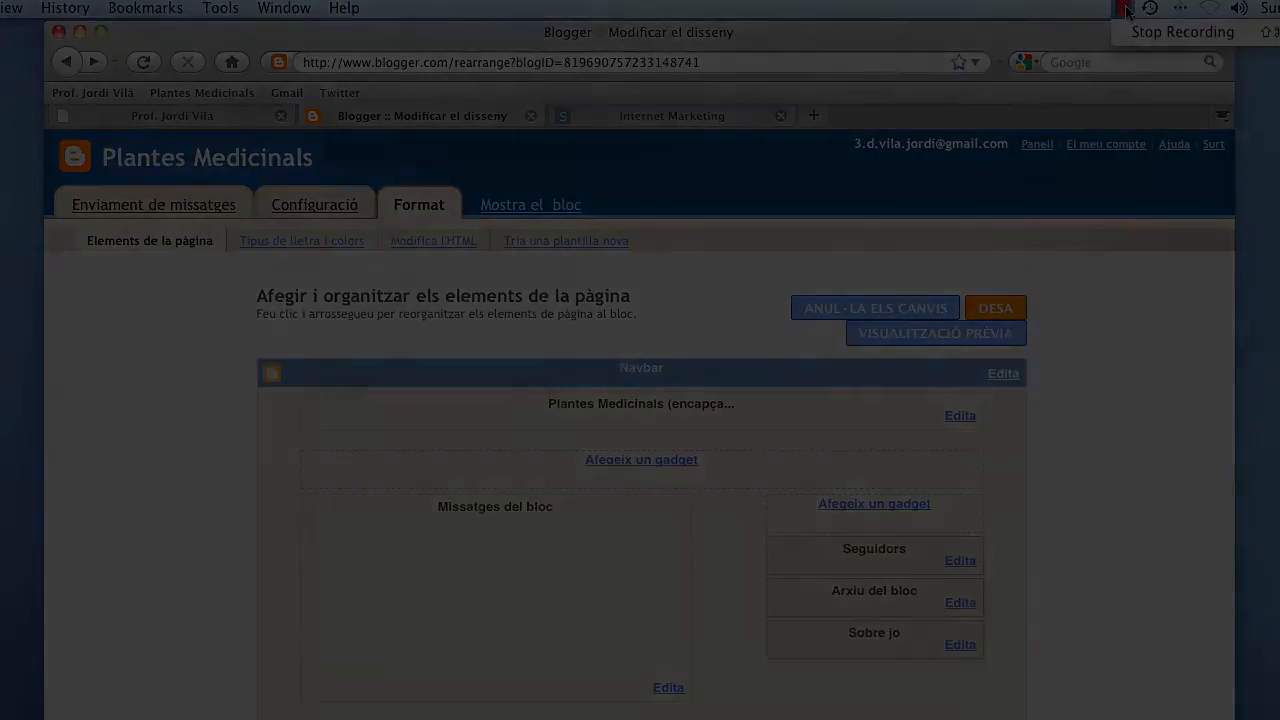